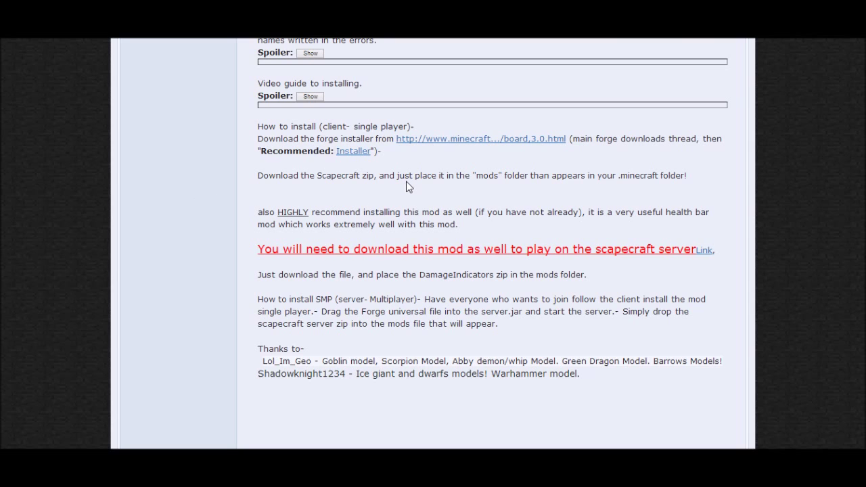
# - Scroll the Scapecraft thread up toward its install instructions and the Forge forum link
pyautogui.scroll(1, 417, 185)
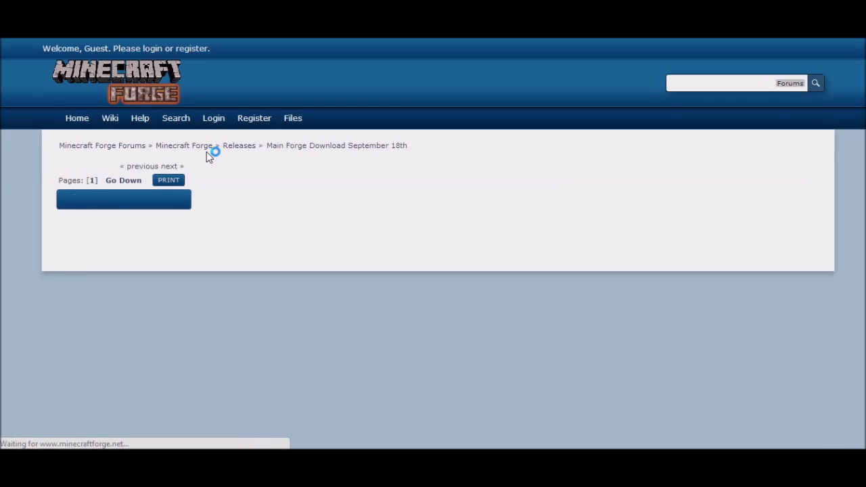
# - Download the latest Forge installer jar, keeping it despite the browser warning
pyautogui.scroll(-5, 209, 157)
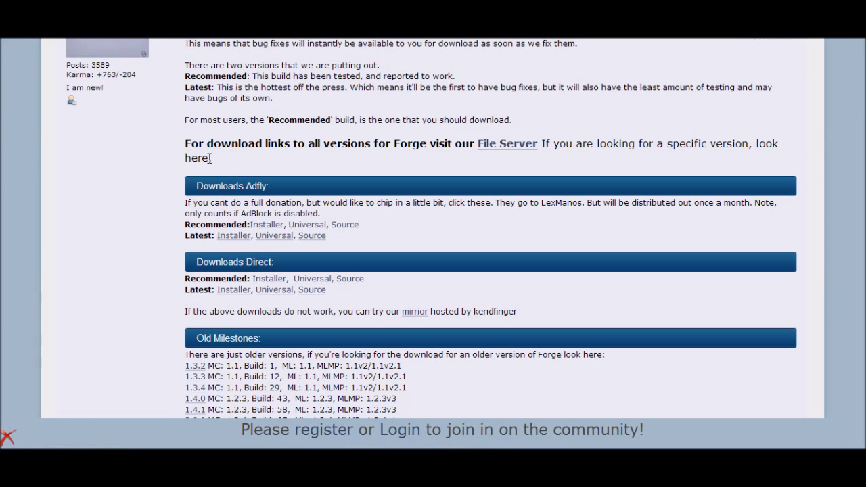
pyautogui.click(232, 292)
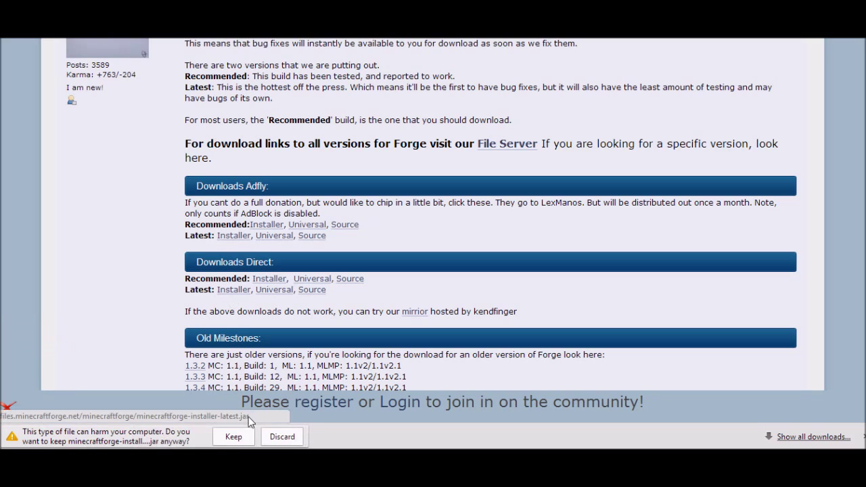
pyautogui.click(243, 435)
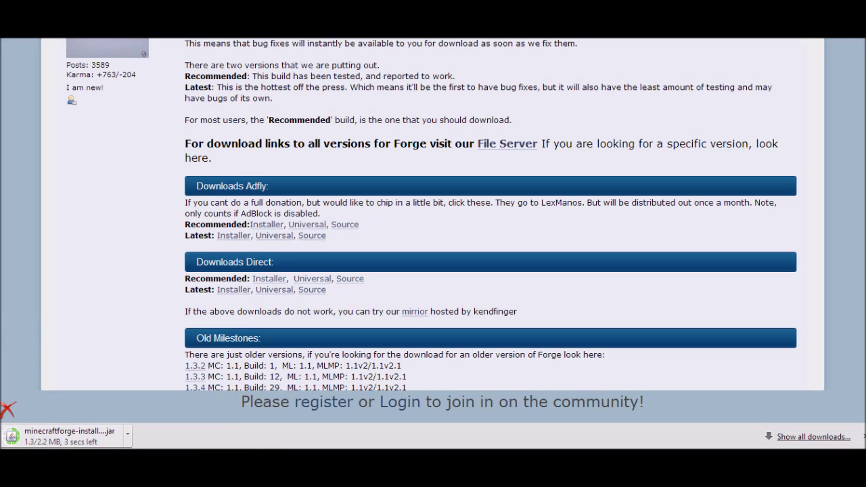
# - Navigate back through the thread and downloads page to the Forge Releases board
pyautogui.hotkey('alt', 'Left')
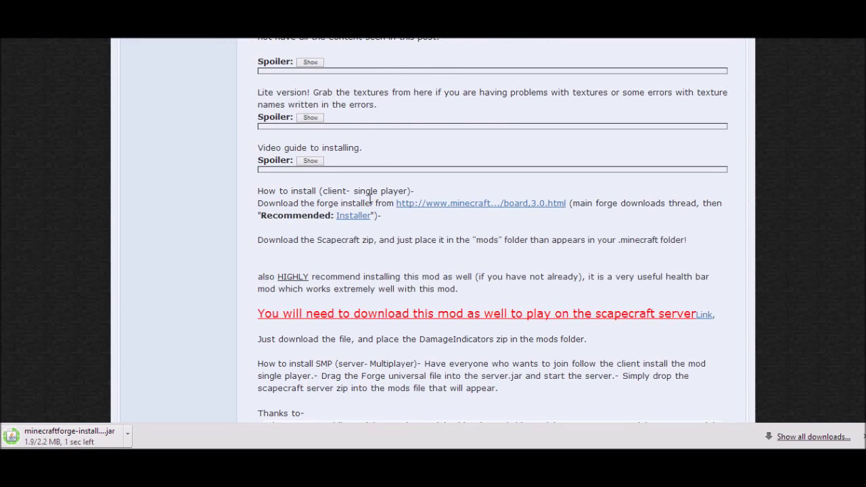
pyautogui.click(359, 215)
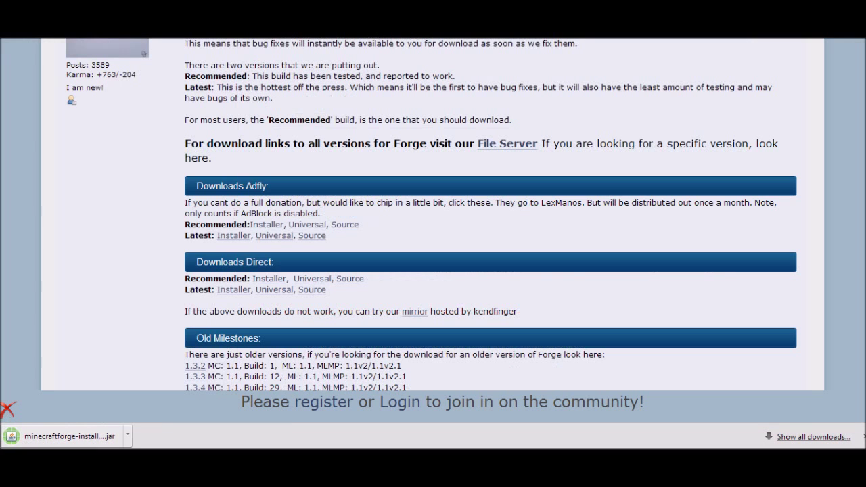
pyautogui.scroll(-2, 212, 227)
pyautogui.scroll(8, 212, 227)
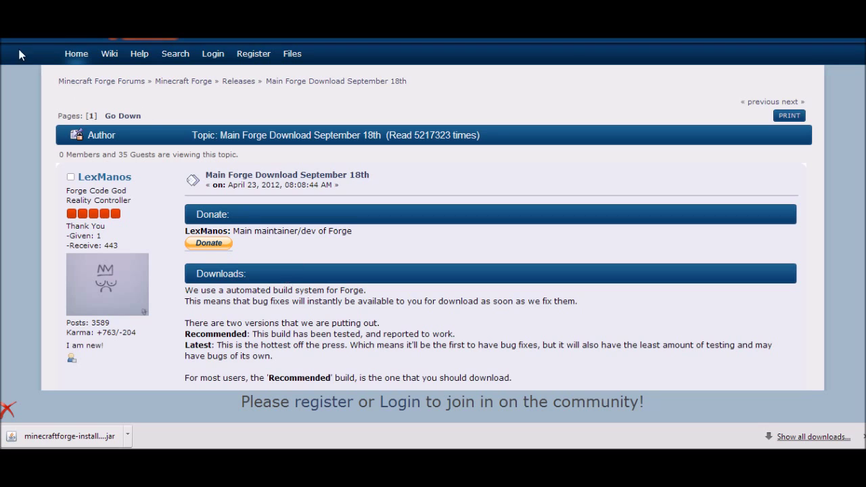
pyautogui.hotkey('alt', 'Left')
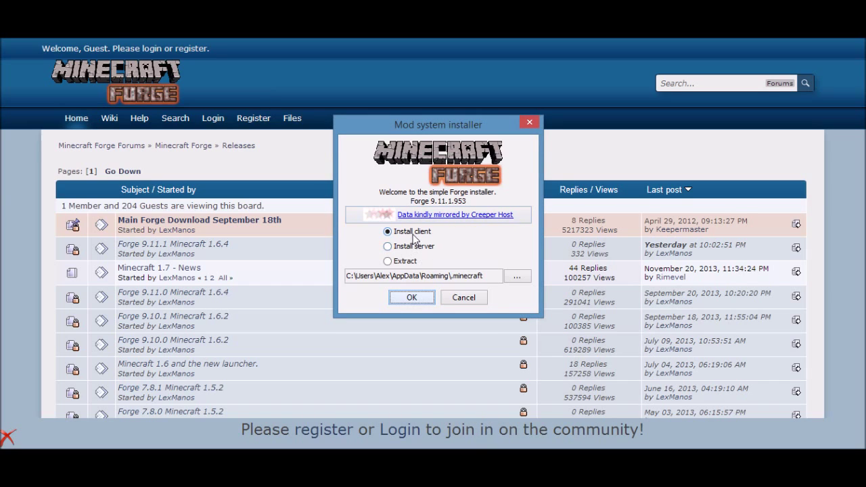
# - Install the Forge 9.11.1.953 client into .minecraft, then close the installer
pyautogui.click(413, 234)
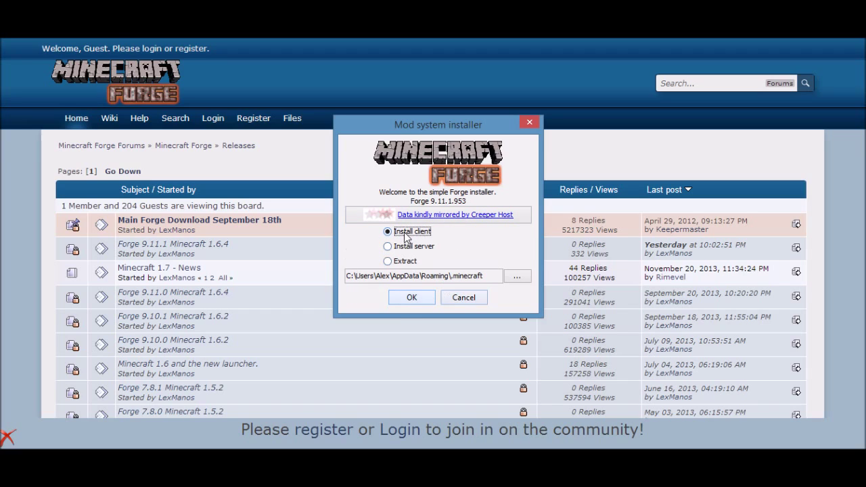
pyautogui.click(463, 298)
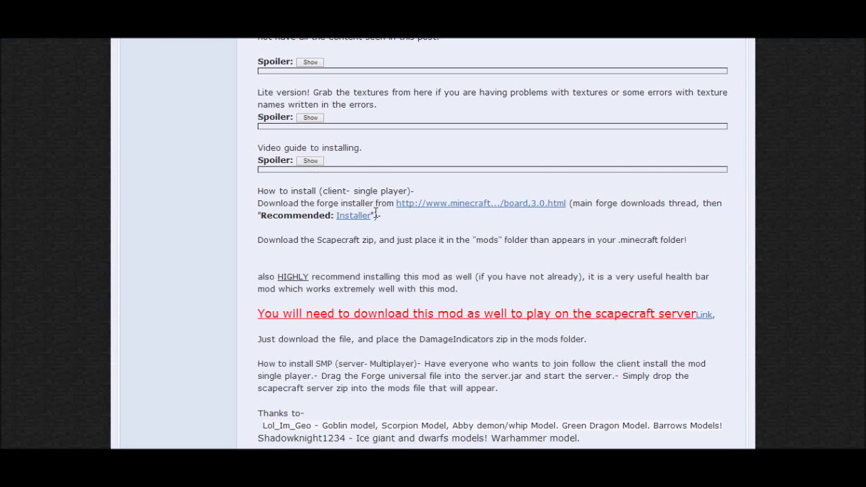
# - Start downloading [1.6.4]Scapecraft V5 .zip from RapidShare
pyautogui.scroll(4, 376, 212)
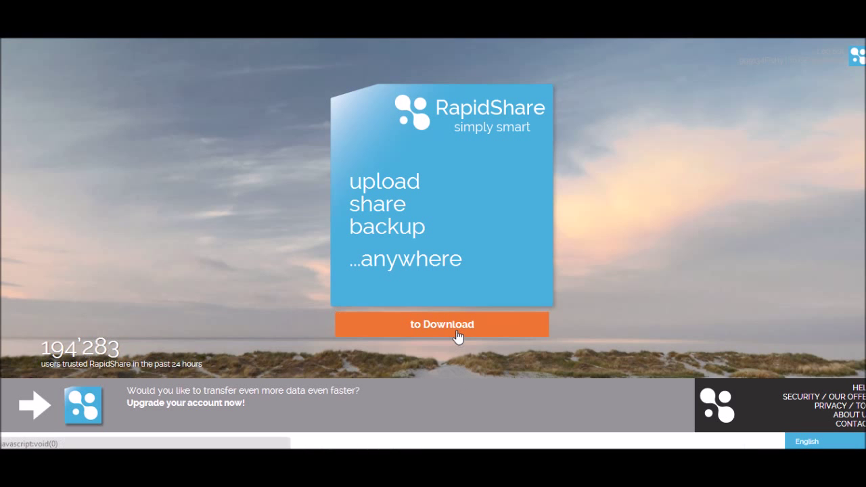
pyautogui.click(458, 336)
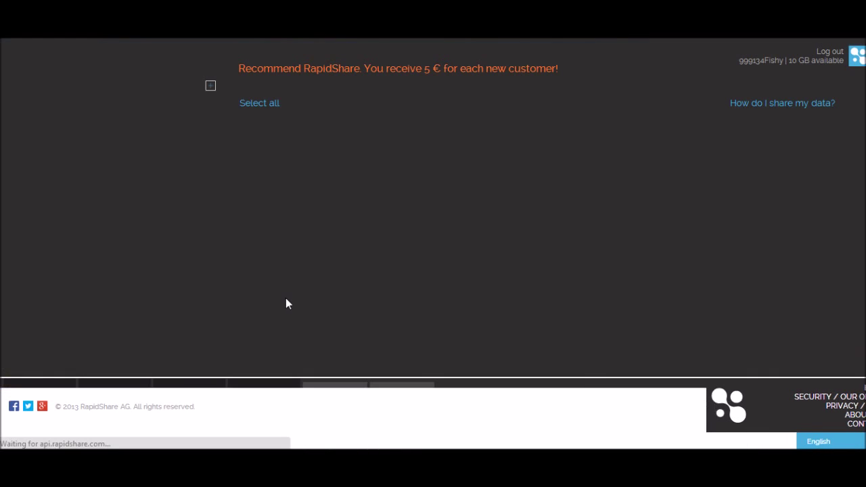
pyautogui.click(334, 245)
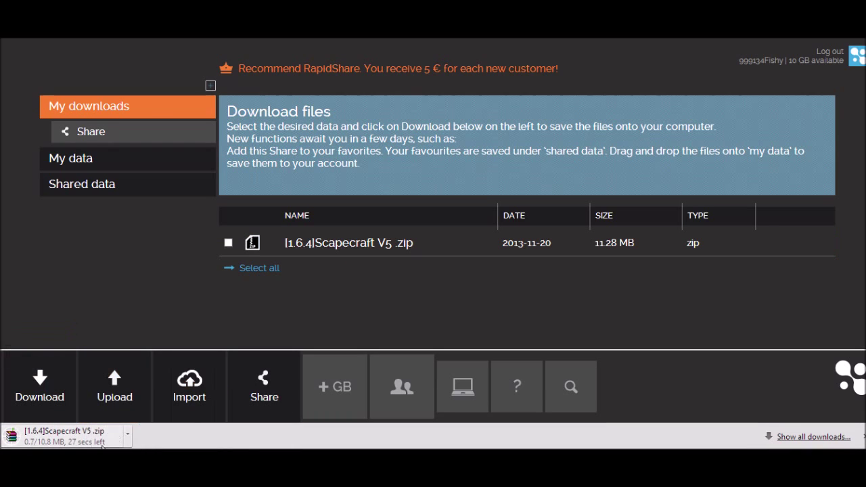
# - Cancel the Scapecraft zip download and bring up the Windows Run prompt
pyautogui.click(126, 433)
pyautogui.click(143, 434)
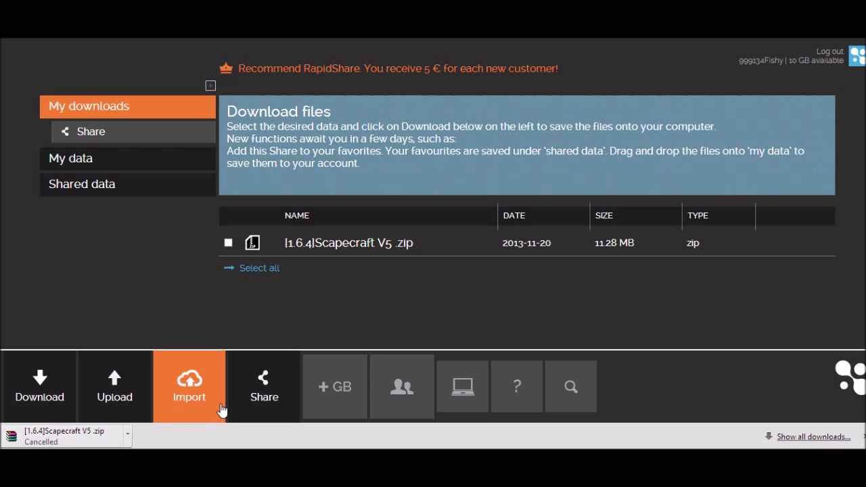
pyautogui.press('super+r')
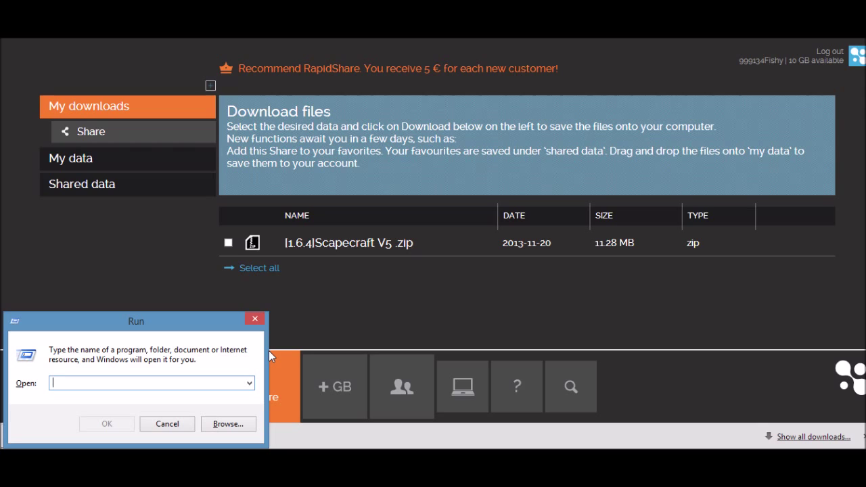
# - Open .minecraft through %appdata% in Run and enter its mods folder
pyautogui.write('%appdata%')
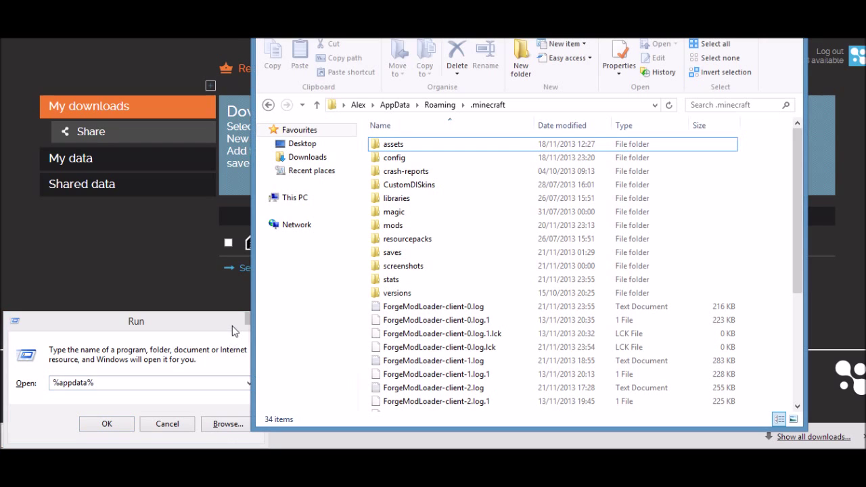
pyautogui.click(232, 325)
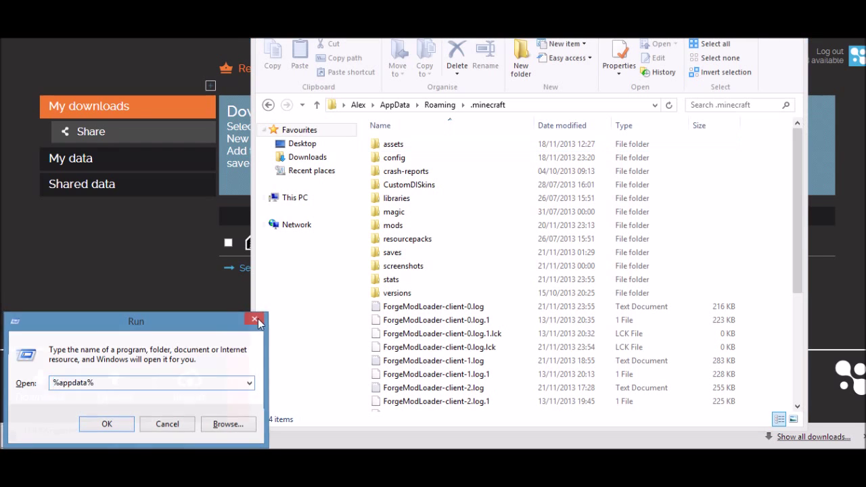
pyautogui.click(255, 318)
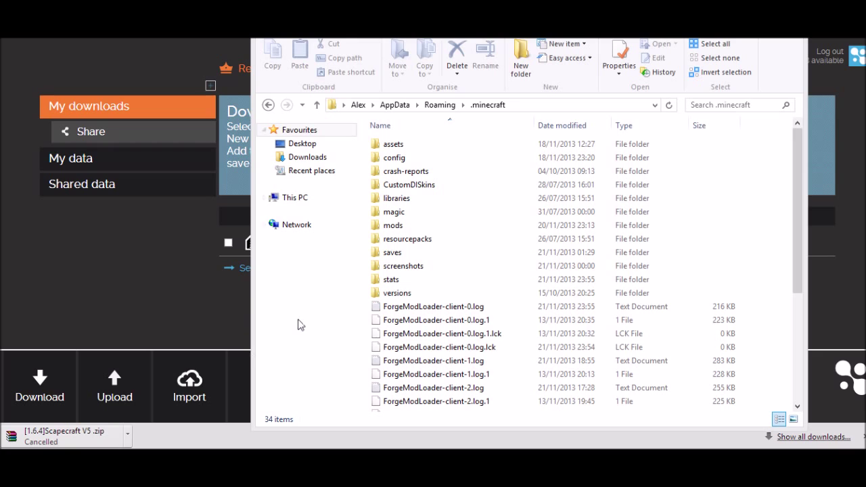
pyautogui.doubleClick(414, 232)
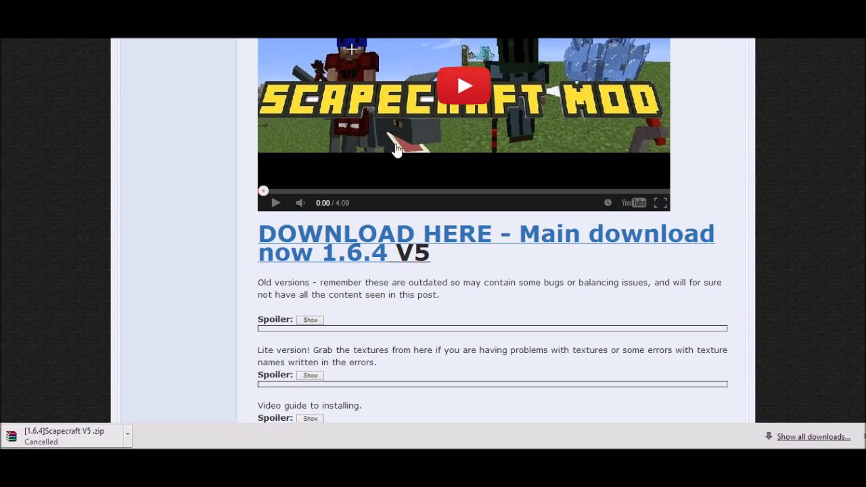
pyautogui.scroll(-5, 629, 166)
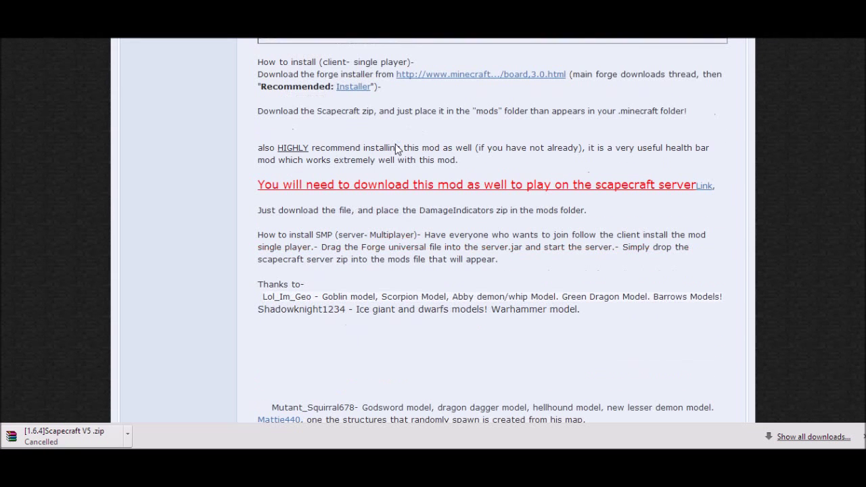
pyautogui.click(703, 188)
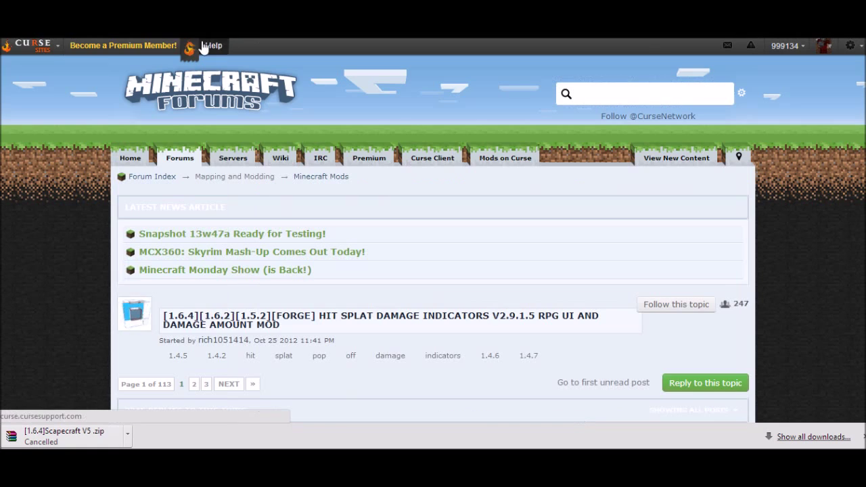
pyautogui.scroll(-8, 257, 183)
pyautogui.scroll(4, 299, 184)
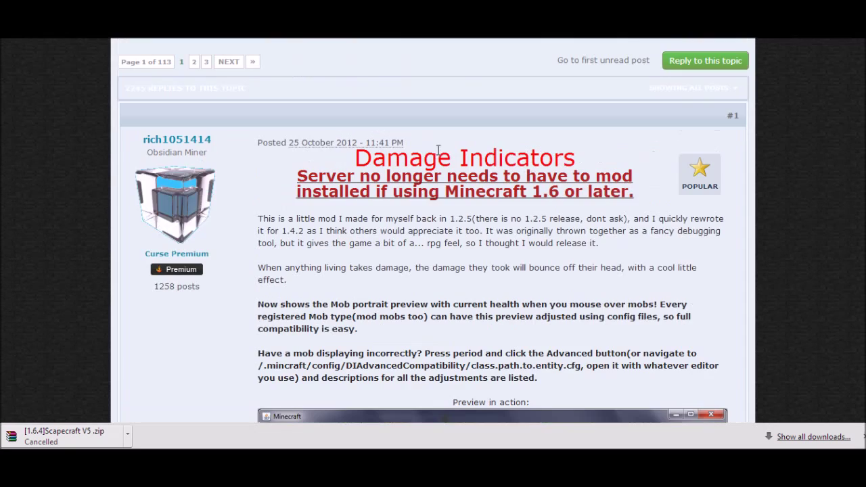
pyautogui.scroll(-10, 438, 150)
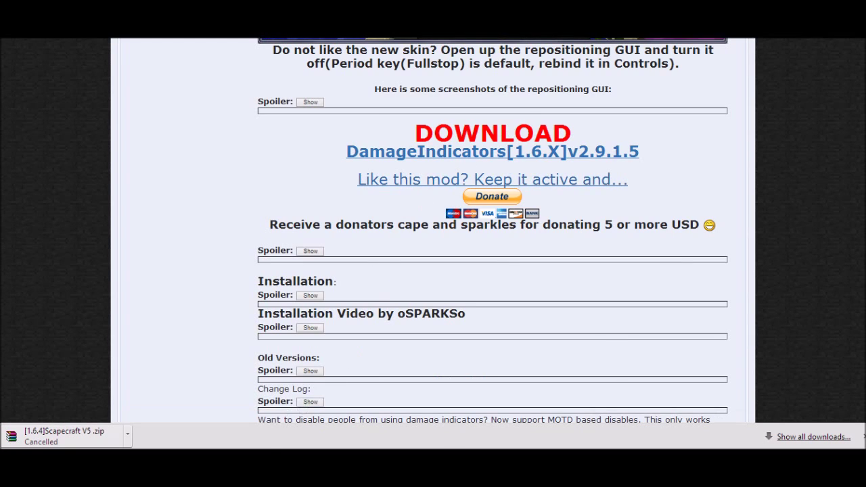
pyautogui.hotkey('alt', 'Tab')
pyautogui.click(69, 429)
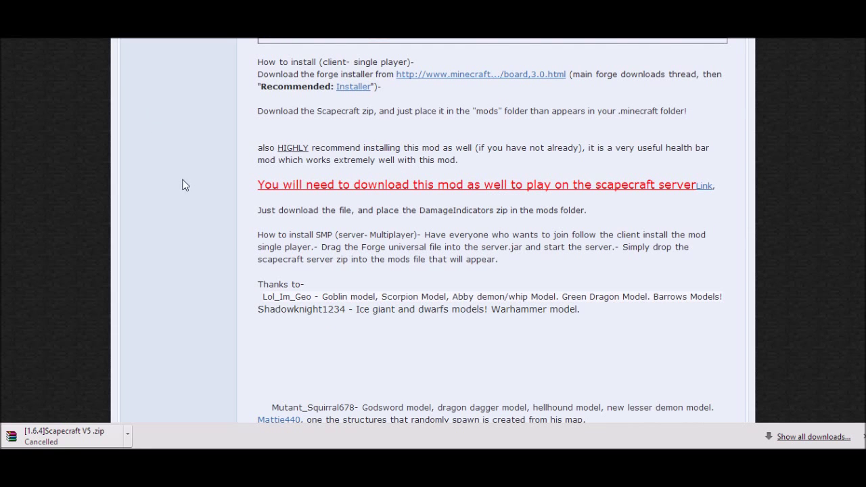
pyautogui.scroll(-1, 240, 243)
# - Open the Scapecraft server thread on Minecraft Forum
pyautogui.scroll(10, 240, 243)
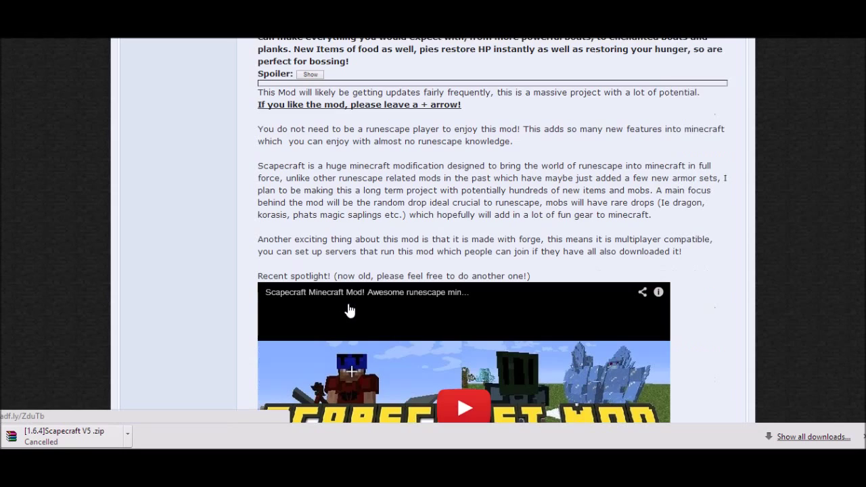
pyautogui.scroll(9, 349, 309)
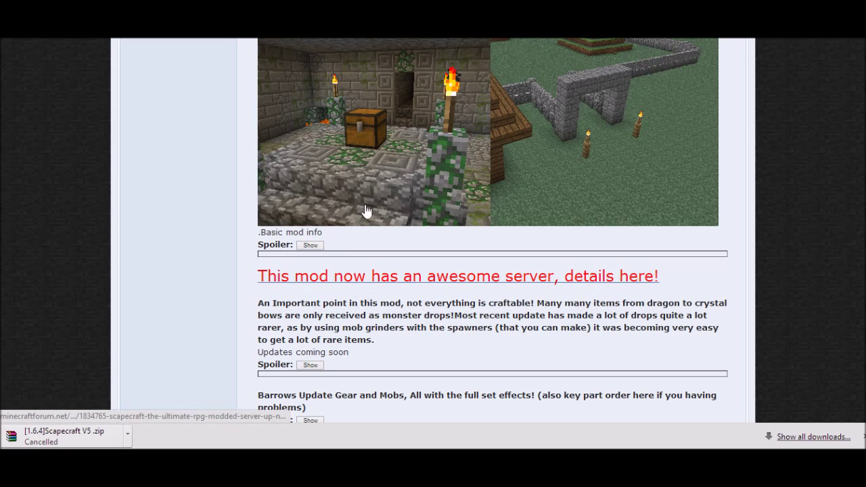
pyautogui.click(365, 211)
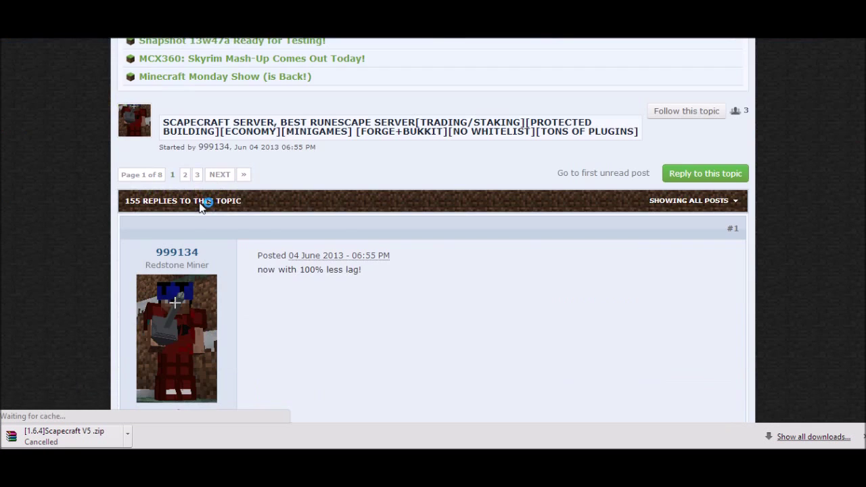
# - Find and select the Scapecraft server IP in the forum post
pyautogui.scroll(-8, 201, 207)
pyautogui.scroll(3, 247, 209)
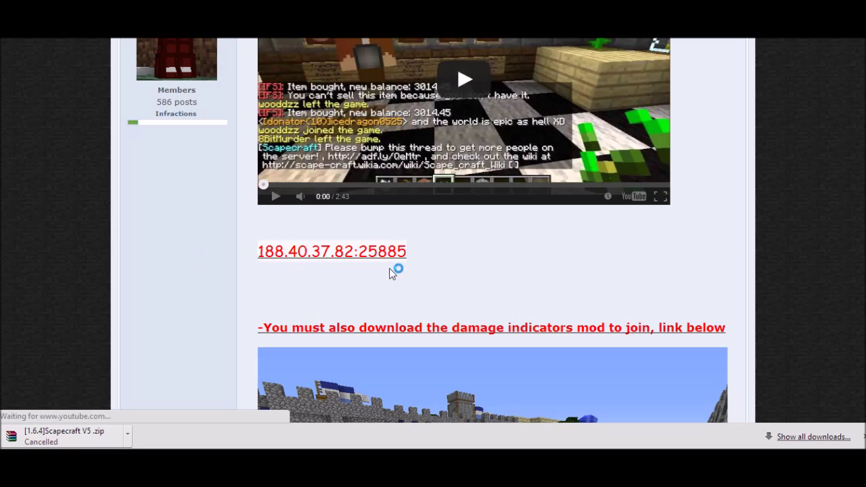
pyautogui.scroll(-10, 280, 278)
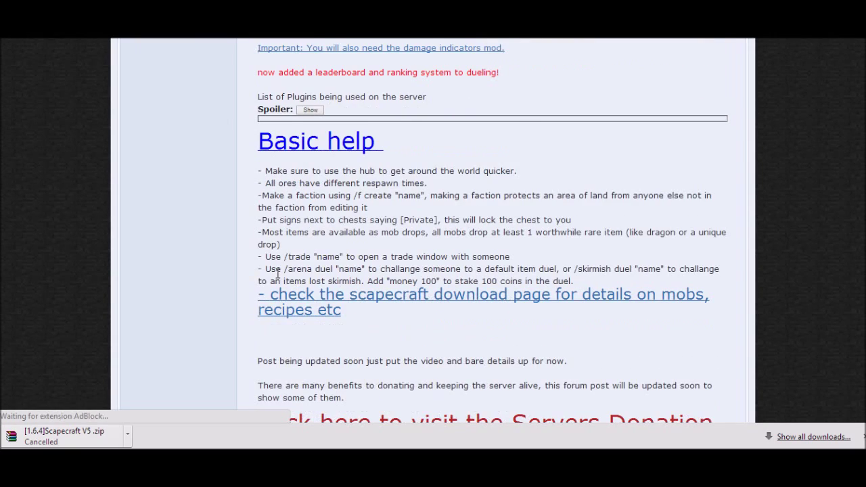
pyautogui.scroll(-3, 277, 273)
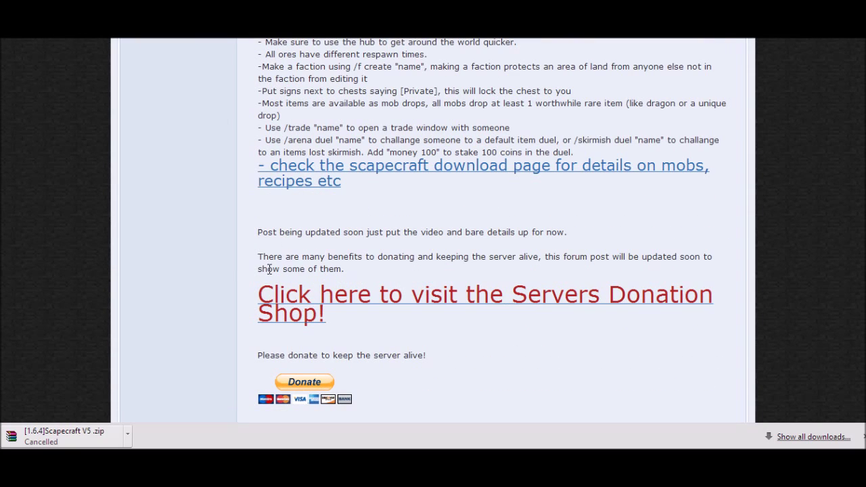
pyautogui.scroll(12, 267, 269)
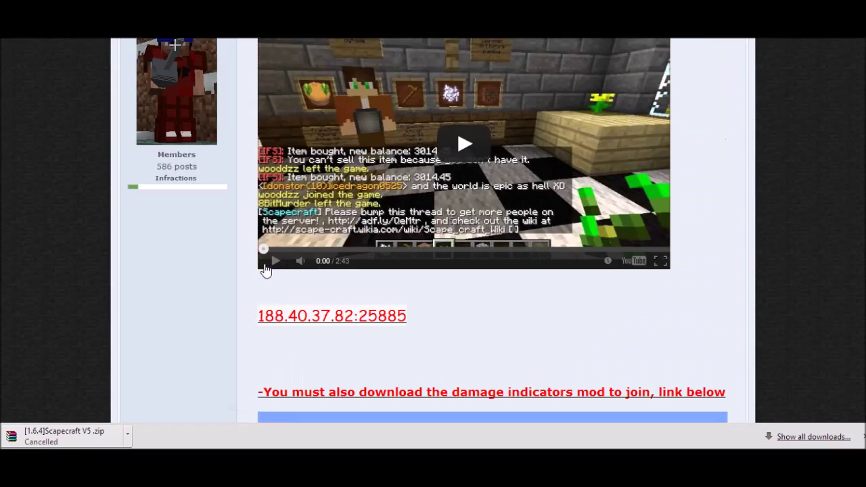
pyautogui.scroll(2, 267, 269)
pyautogui.moveTo(410, 382); pyautogui.dragTo(281, 365)
# - Scroll to the DOWNLOAD HERE section with the old and Lite version spoilers
pyautogui.scroll(10, 174, 110)
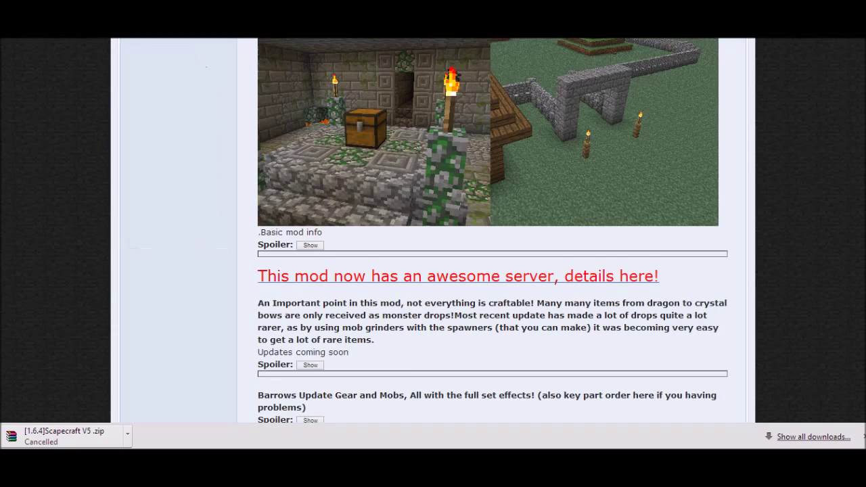
pyautogui.scroll(-3, 248, 175)
pyautogui.scroll(-15, 248, 170)
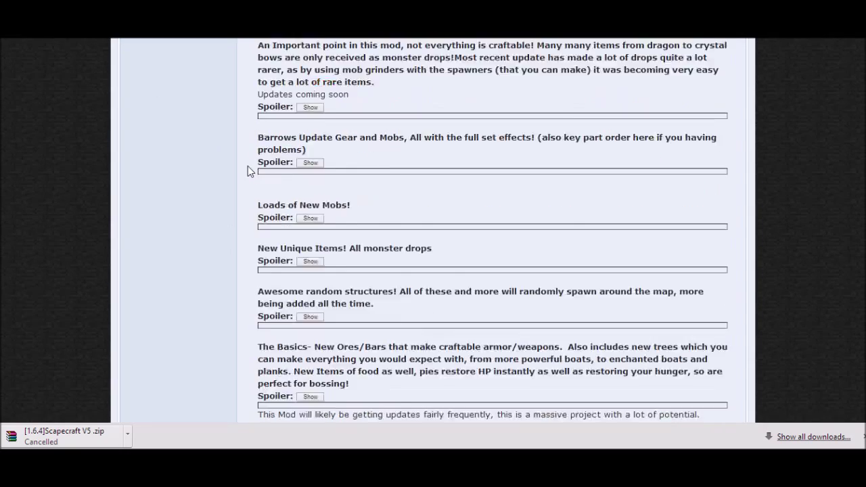
pyautogui.scroll(-3, 275, 168)
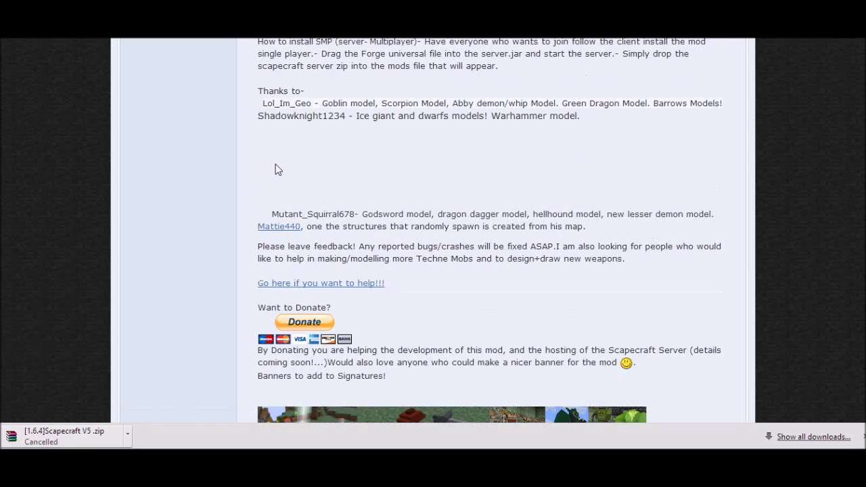
pyautogui.scroll(8, 275, 167)
# - Follow the Lite spoiler's adf.ly link, continuing past the warning and skipping the ad
pyautogui.click(311, 311)
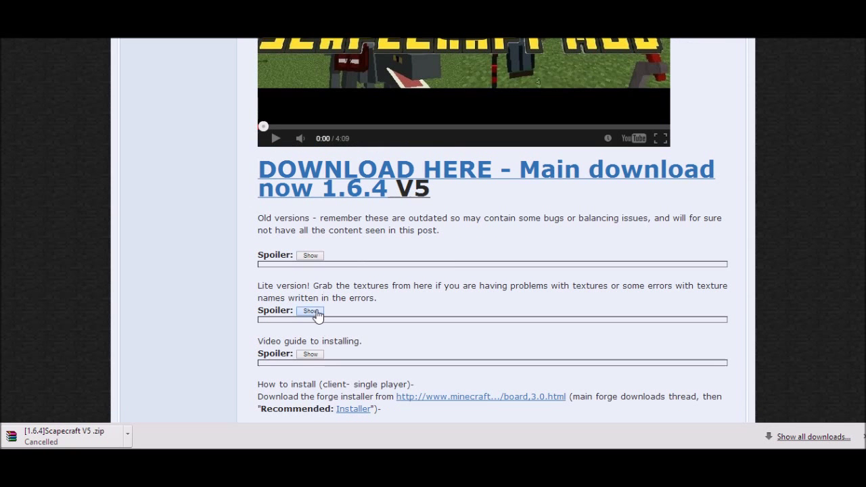
pyautogui.click(285, 331)
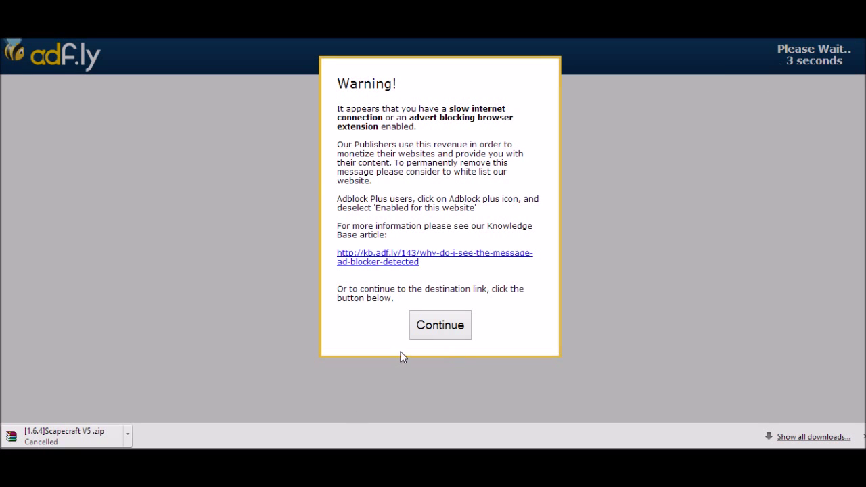
pyautogui.click(421, 327)
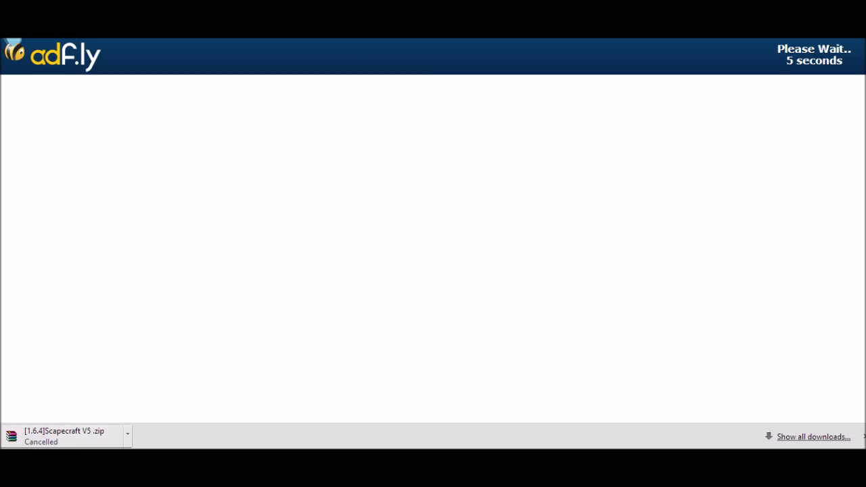
pyautogui.scroll(-4, 323, 266)
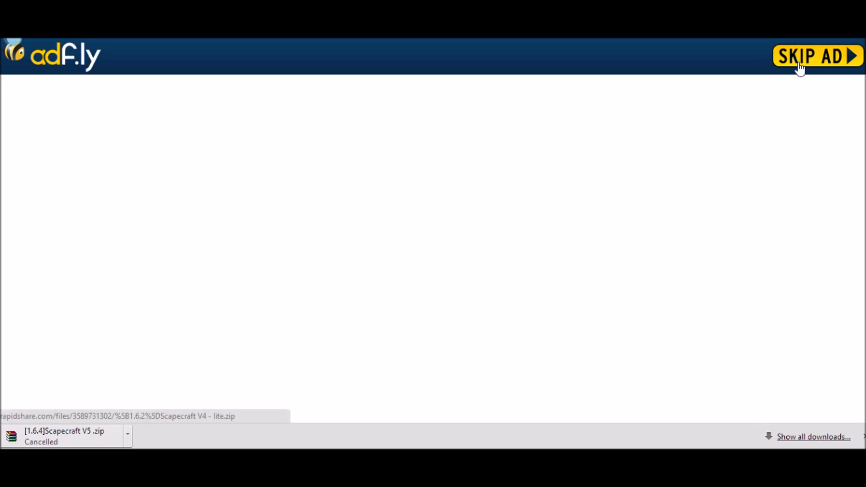
pyautogui.click(798, 66)
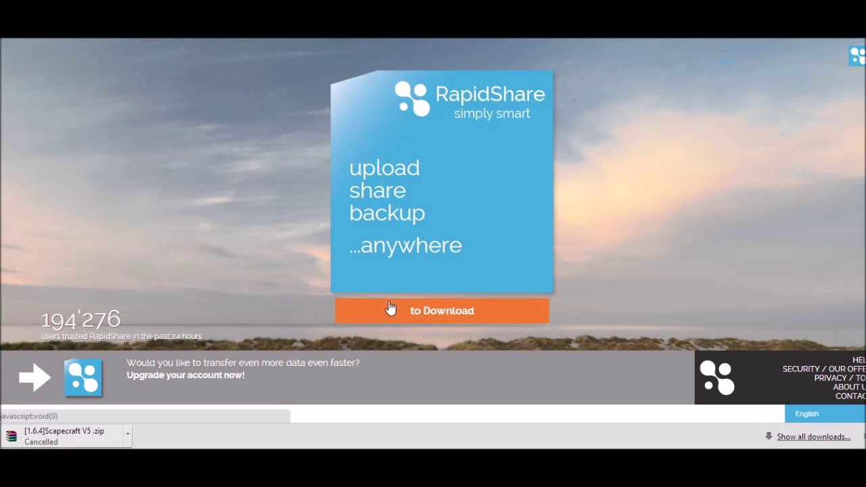
# - Download [1.6.2]Scapecraft V4 - lite.zip from RapidShare and open it alongside the V5 archive
pyautogui.click(414, 324)
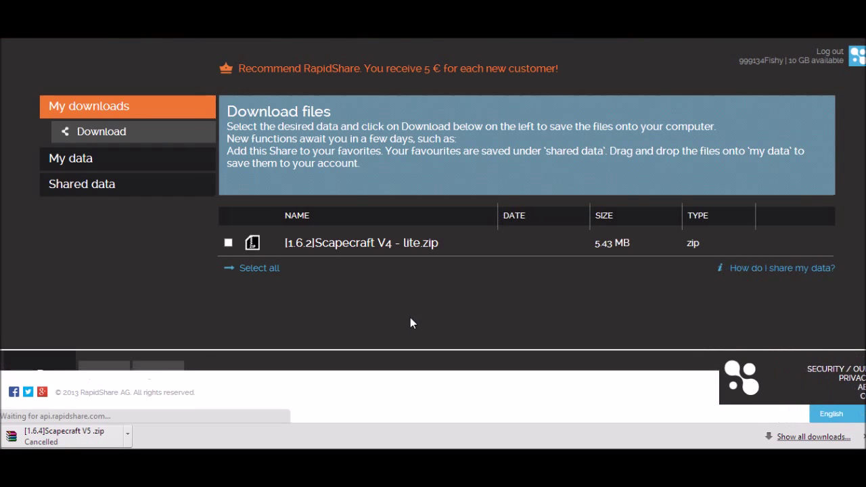
pyautogui.click(353, 248)
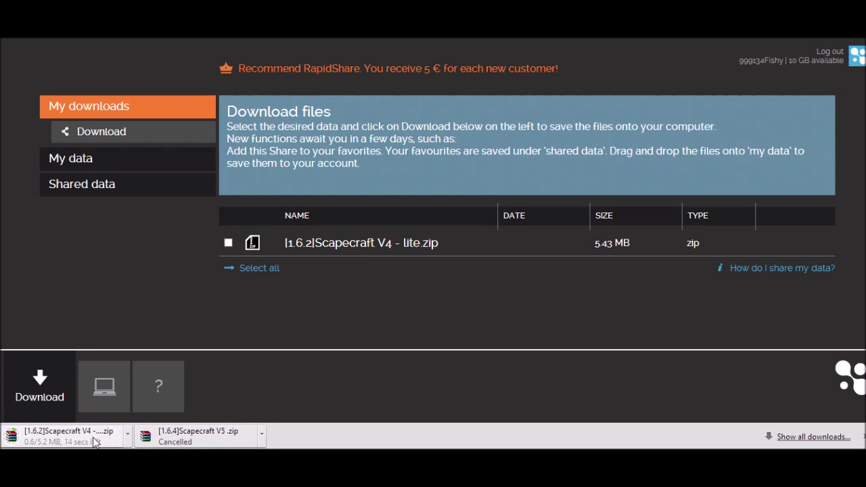
pyautogui.click(94, 440)
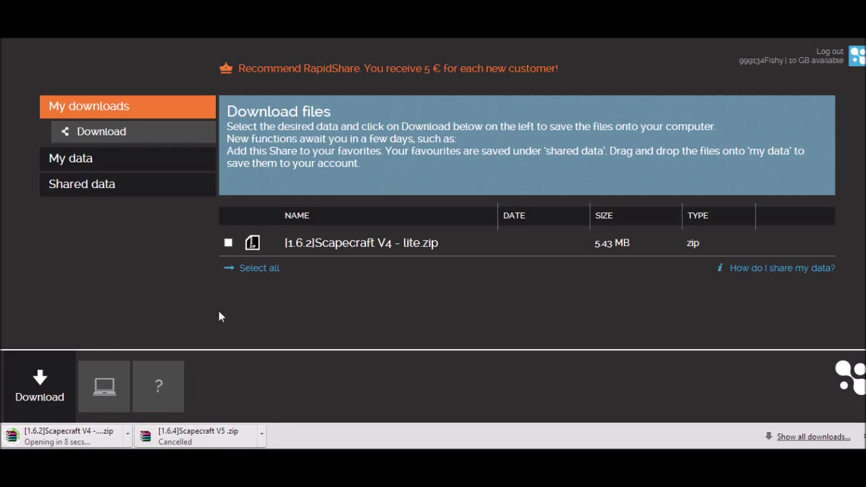
pyautogui.click(226, 440)
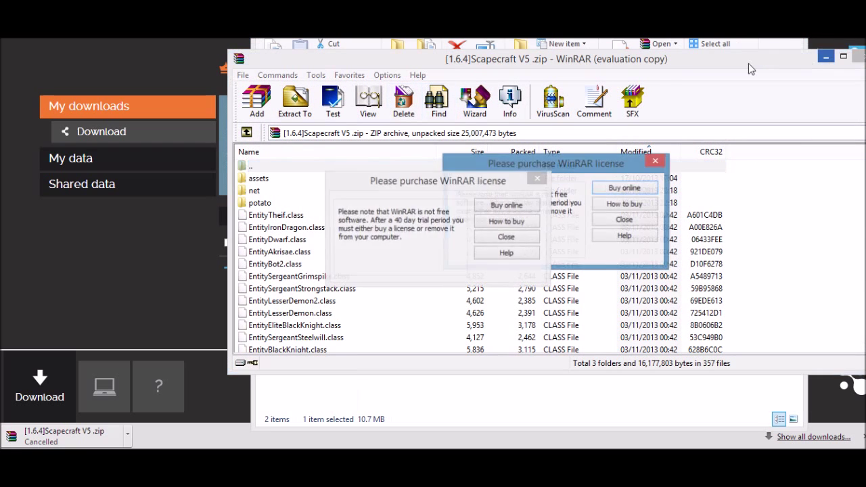
# - Dismiss the WinRAR license reminders and copy the V4 lite assets folder into the V5 archive
pyautogui.click(623, 219)
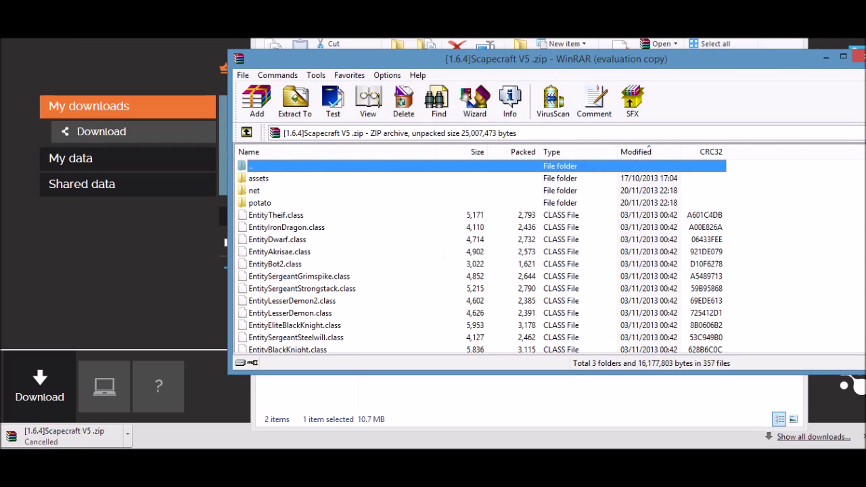
pyautogui.click(520, 237)
pyautogui.moveTo(486, 68); pyautogui.dragTo(577, 66)
pyautogui.click(258, 203)
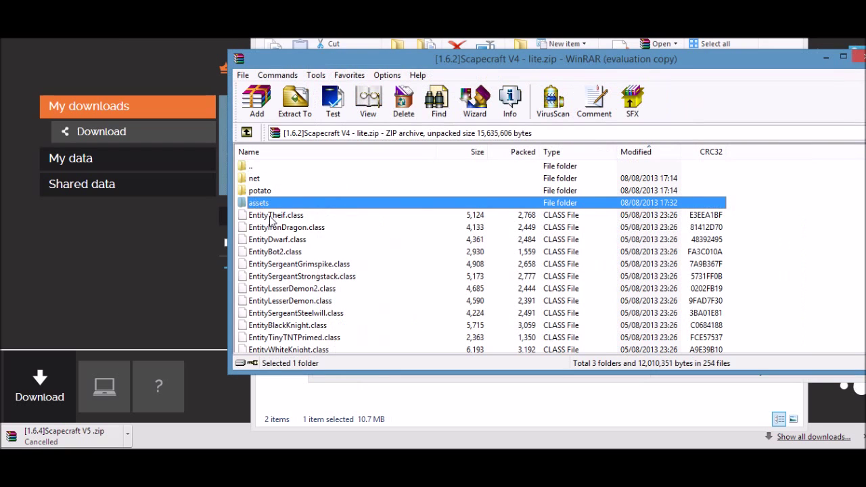
pyautogui.moveTo(264, 204); pyautogui.dragTo(531, 428)
# - Close both the Scapecraft V5 and V4 lite archive windows
pyautogui.click(376, 247)
pyautogui.rightClick(372, 247)
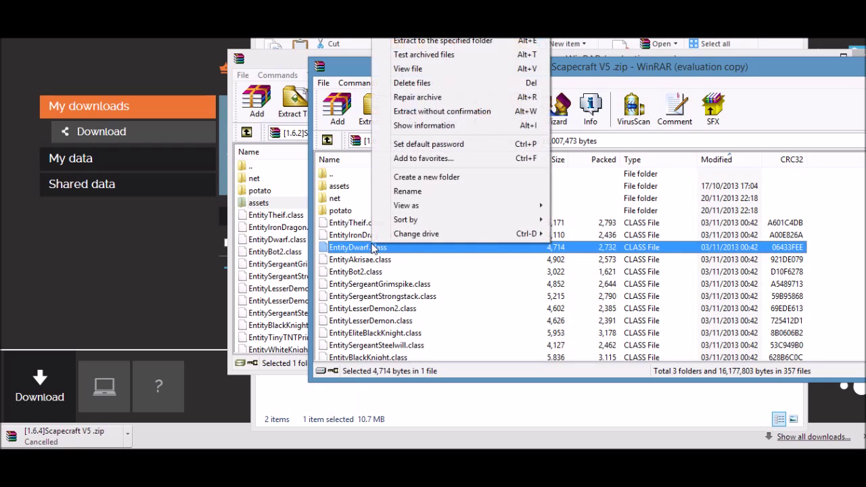
pyautogui.click(382, 284)
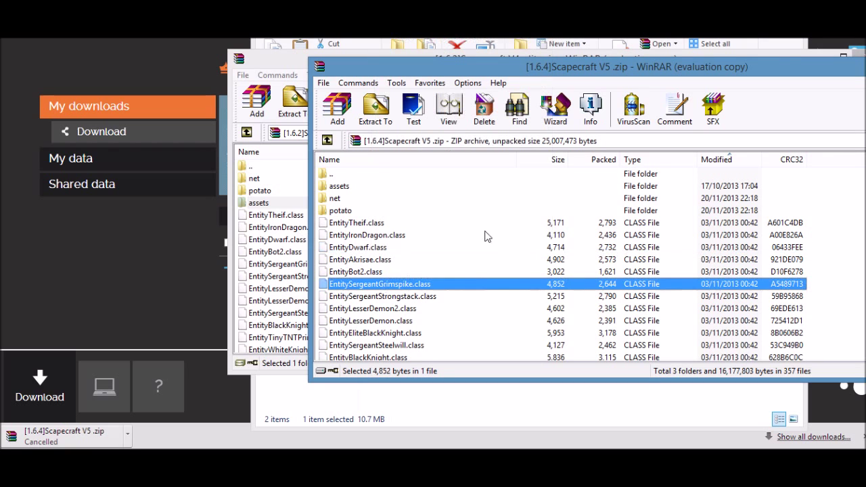
pyautogui.moveTo(846, 73); pyautogui.dragTo(737, 83)
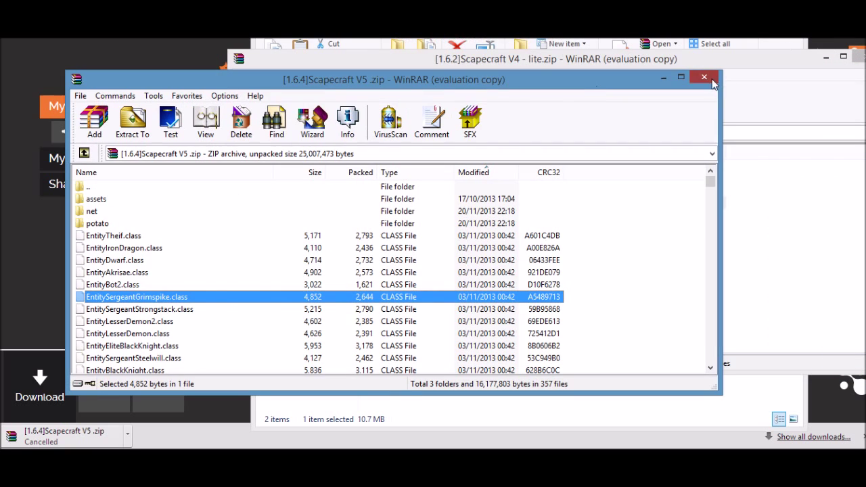
pyautogui.click(842, 69)
pyautogui.click(855, 57)
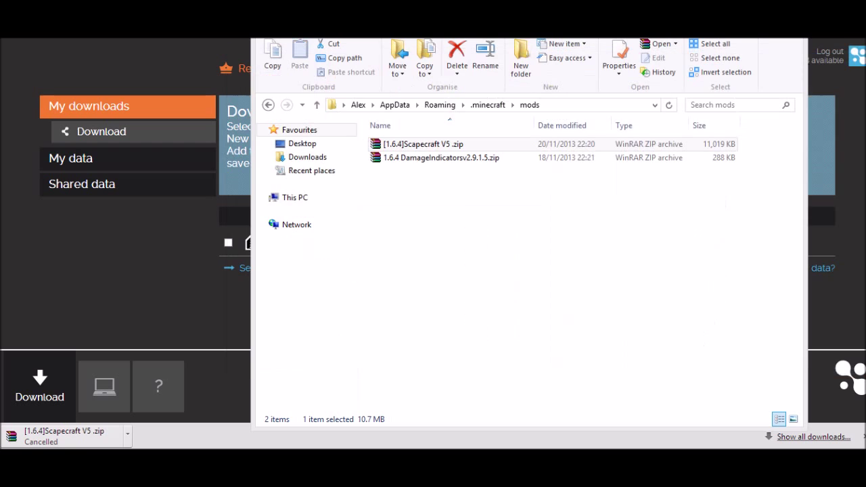
# - Close the downloads bar and scroll to the thread's 'awesome server' link and feature spoilers
pyautogui.scroll(-3, 193, 153)
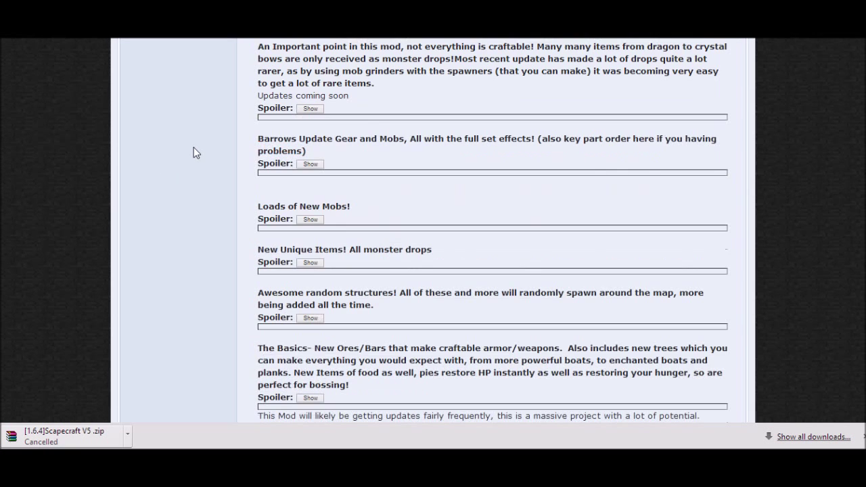
pyautogui.scroll(-3, 203, 176)
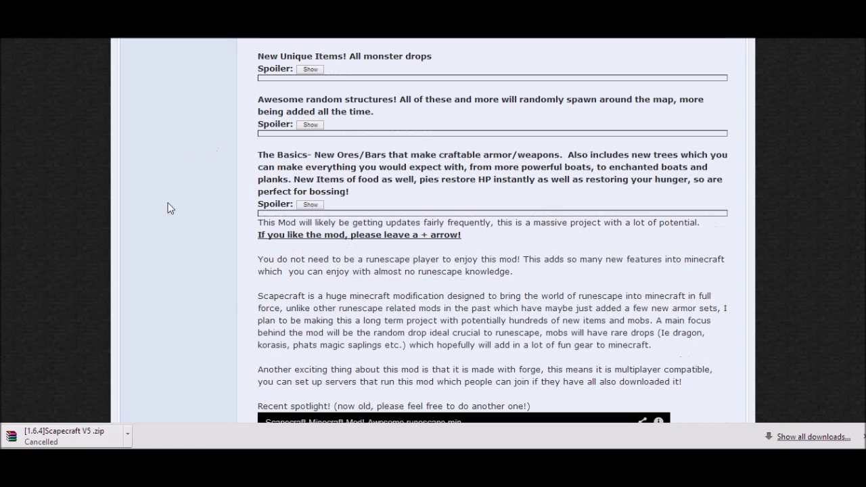
pyautogui.click(860, 436)
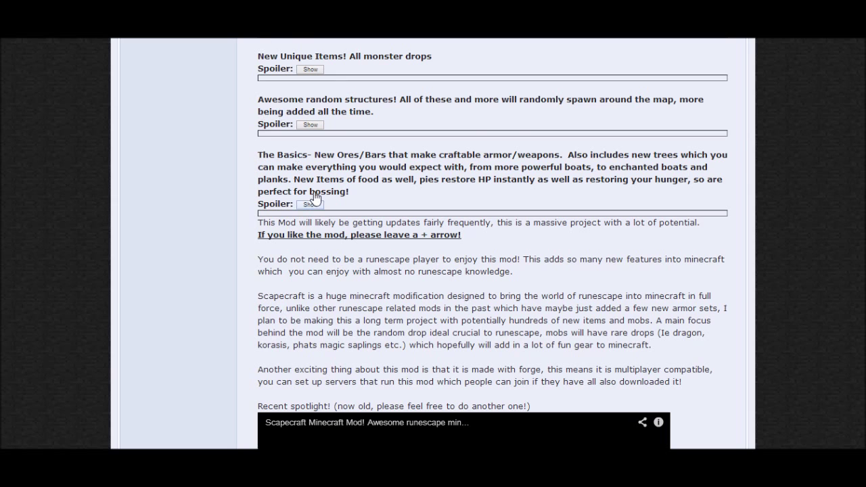
pyautogui.scroll(5, 314, 196)
pyautogui.scroll(1, 313, 187)
pyautogui.scroll(2, 313, 187)
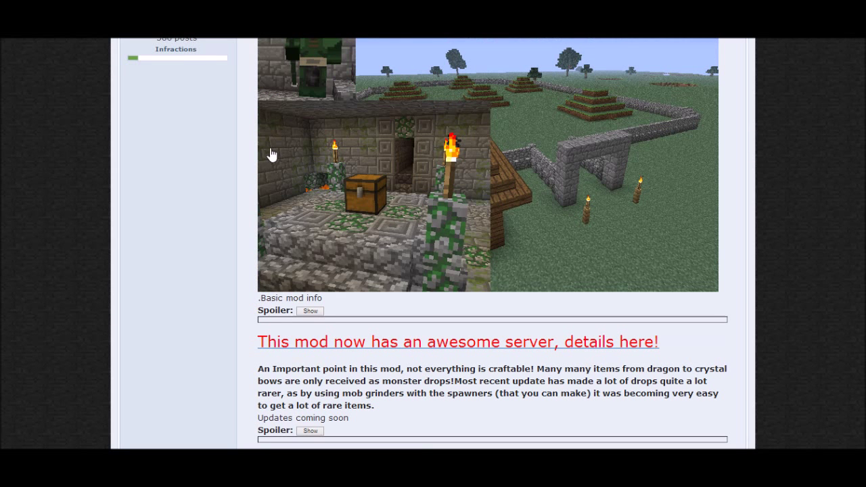
pyautogui.scroll(3, 271, 154)
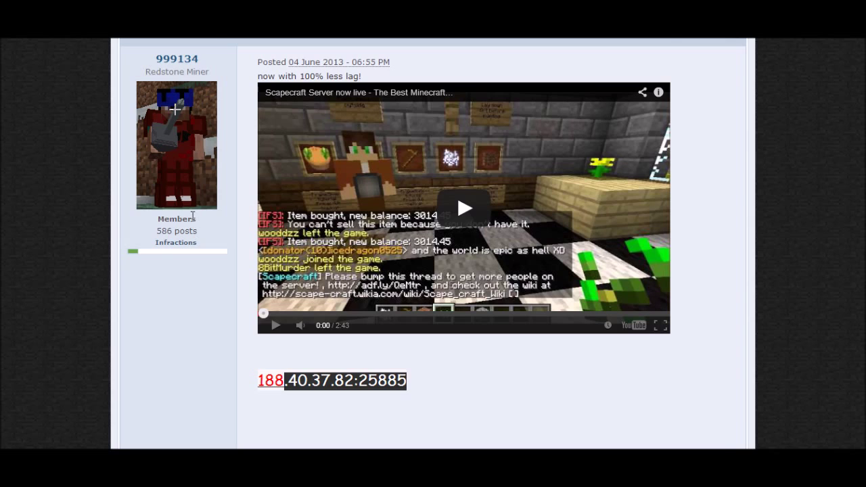
pyautogui.scroll(-4, 192, 216)
pyautogui.scroll(-2, 194, 216)
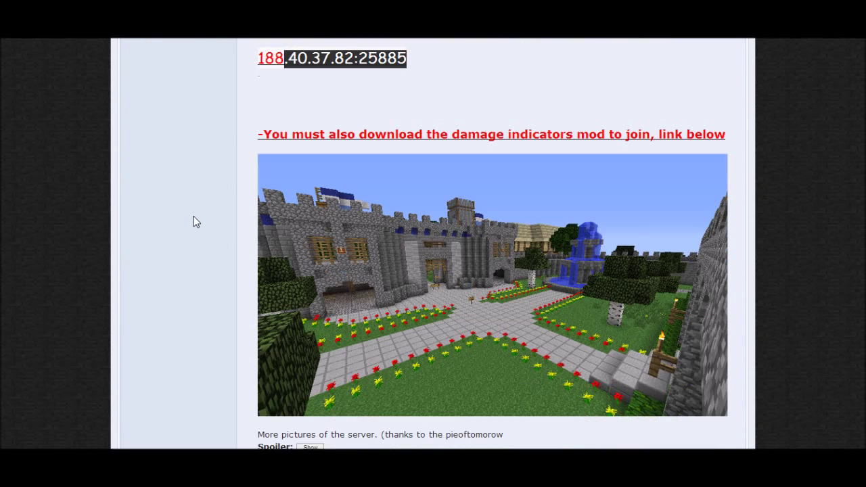
pyautogui.scroll(1, 185, 196)
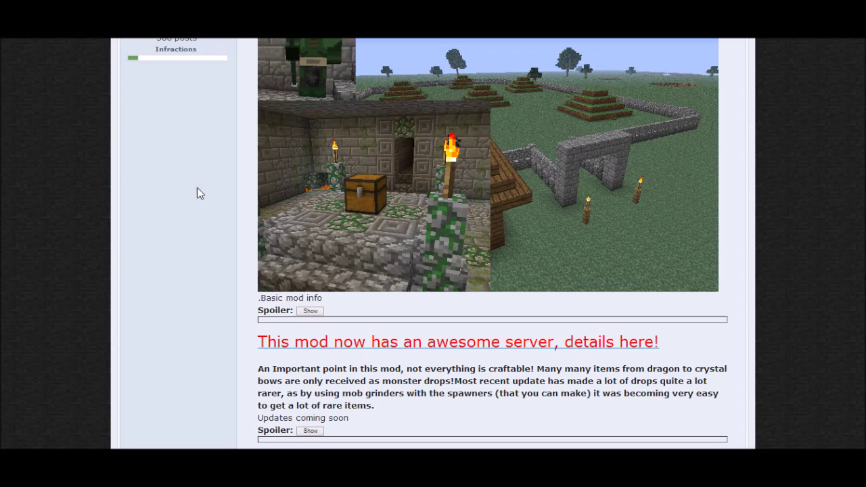
pyautogui.scroll(-2, 197, 189)
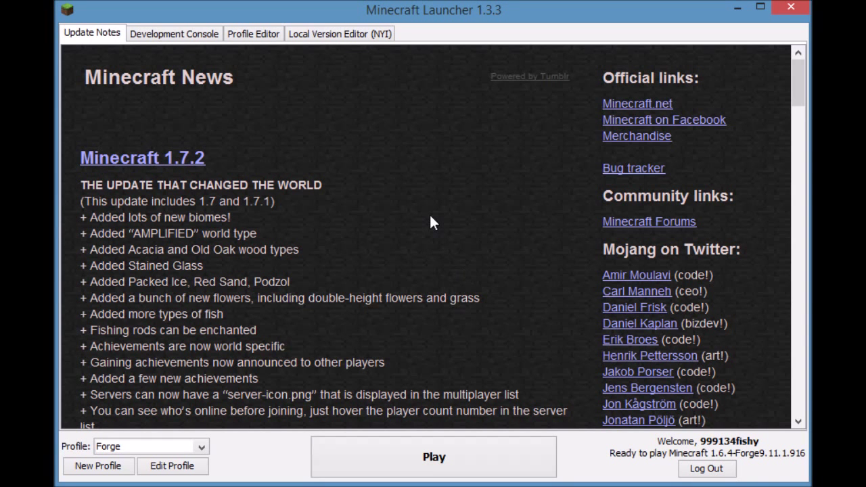
# - Keep Forge selected as the Minecraft Launcher profile to play
pyautogui.click(176, 447)
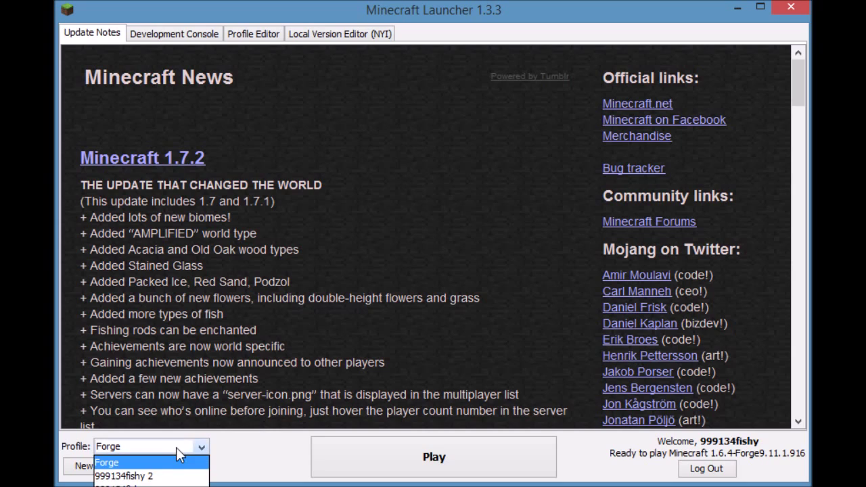
pyautogui.click(158, 464)
pyautogui.click(162, 448)
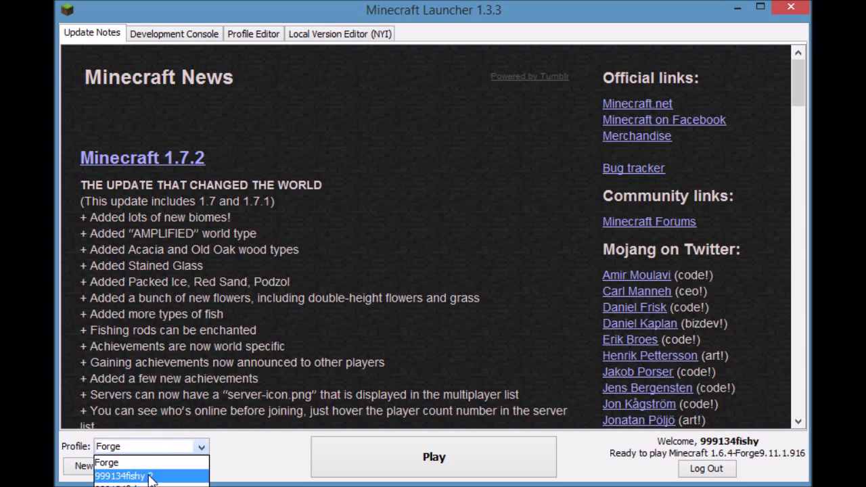
pyautogui.click(150, 460)
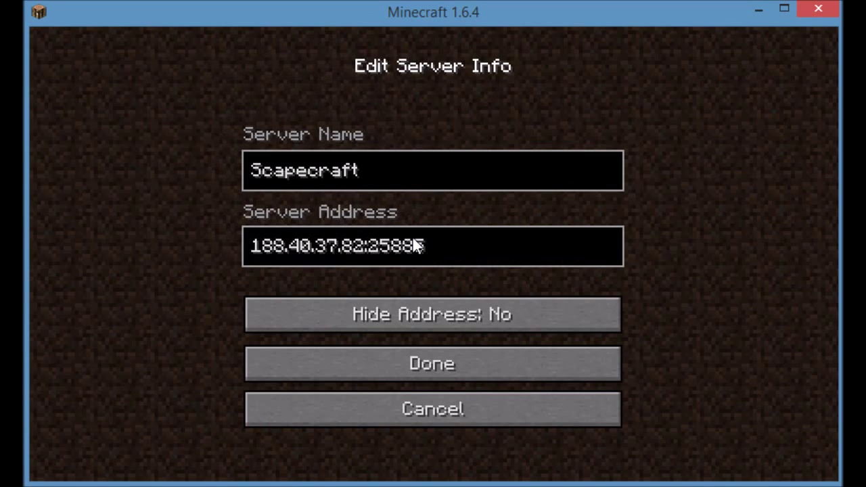
# - Name the server entry 'Scapecraft', removing the stray 2, and save it to the list
pyautogui.click(419, 248)
pyautogui.click(333, 172)
pyautogui.click(392, 174)
pyautogui.write('2')
pyautogui.press('BackSpace')
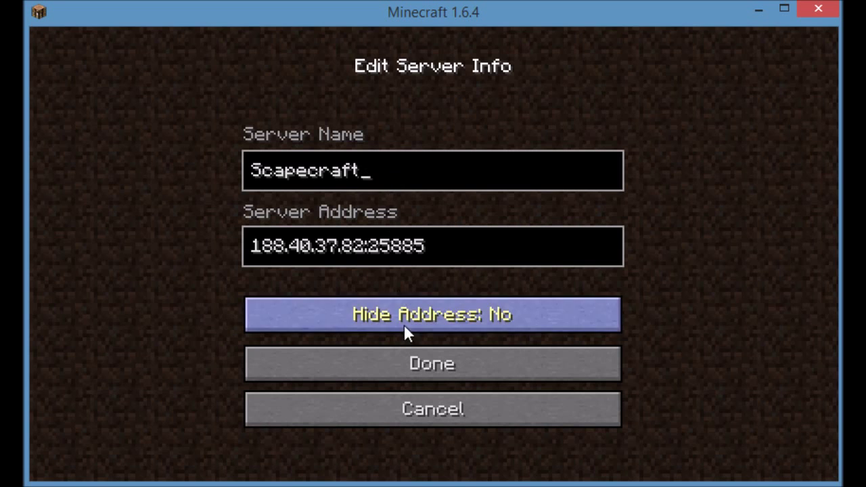
pyautogui.click(413, 371)
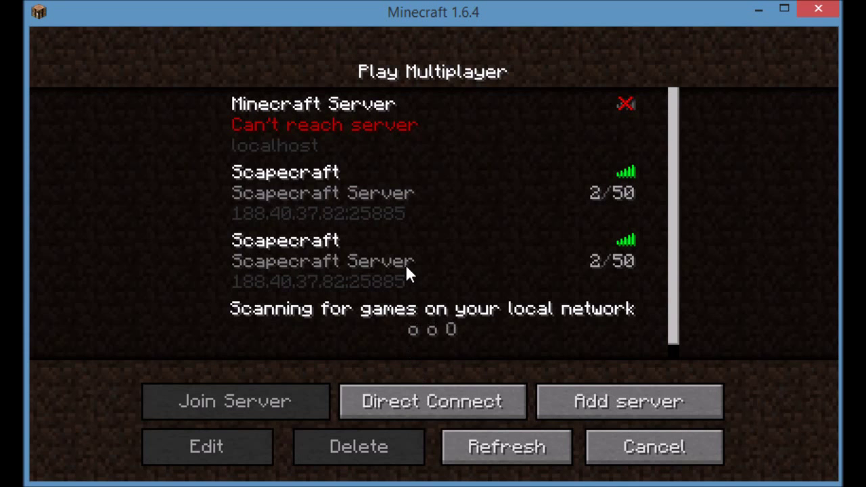
# - Delete the duplicate Scapecraft entry and join the remaining Scapecraft server
pyautogui.click(406, 271)
pyautogui.click(399, 445)
pyautogui.click(376, 320)
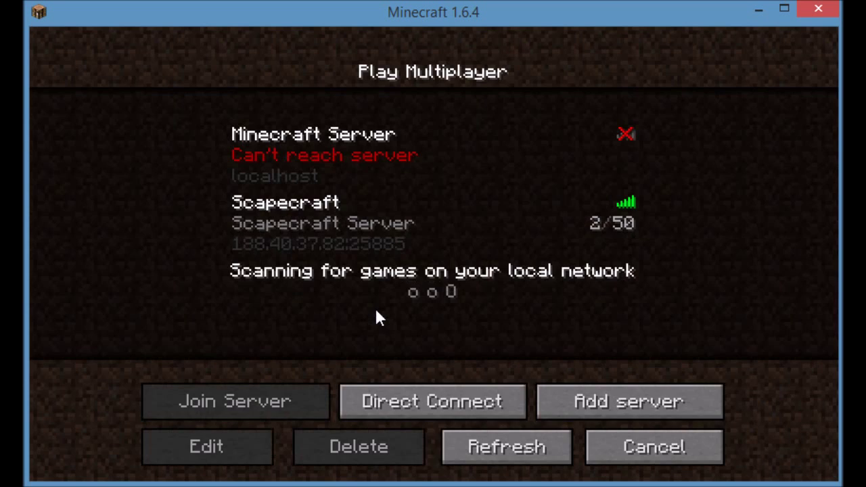
pyautogui.click(380, 244)
pyautogui.doubleClick(379, 246)
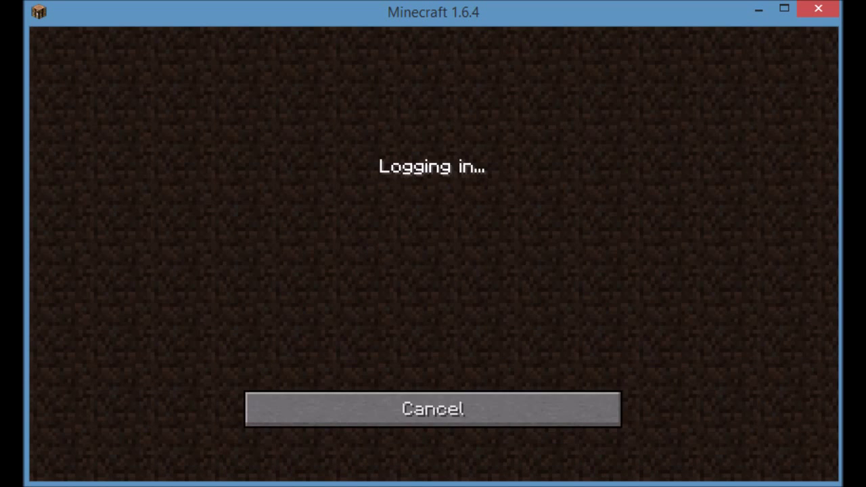
# - Warp to the tutorial island with the chat command /warp tutisland
pyautogui.scroll(-2, 433, 254)
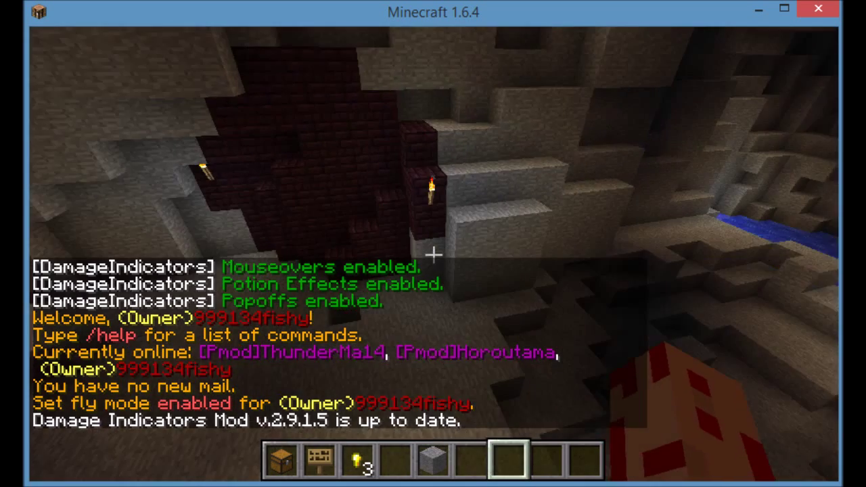
pyautogui.write('/war')
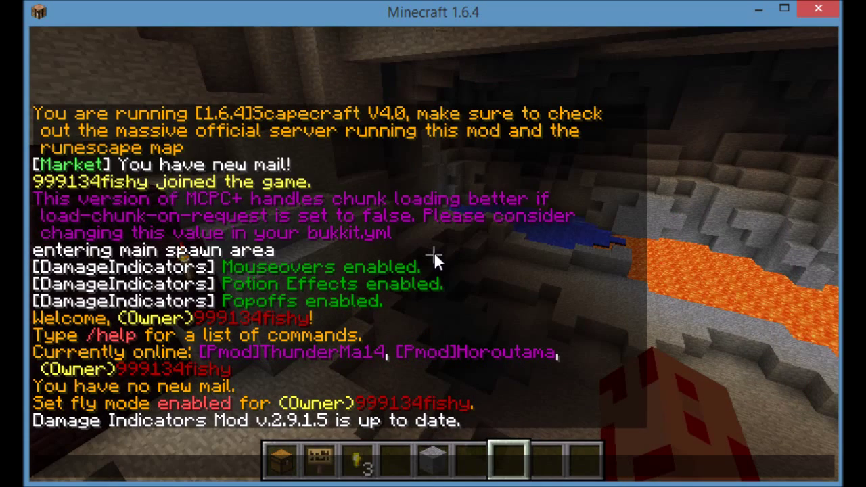
pyautogui.write('p tut')
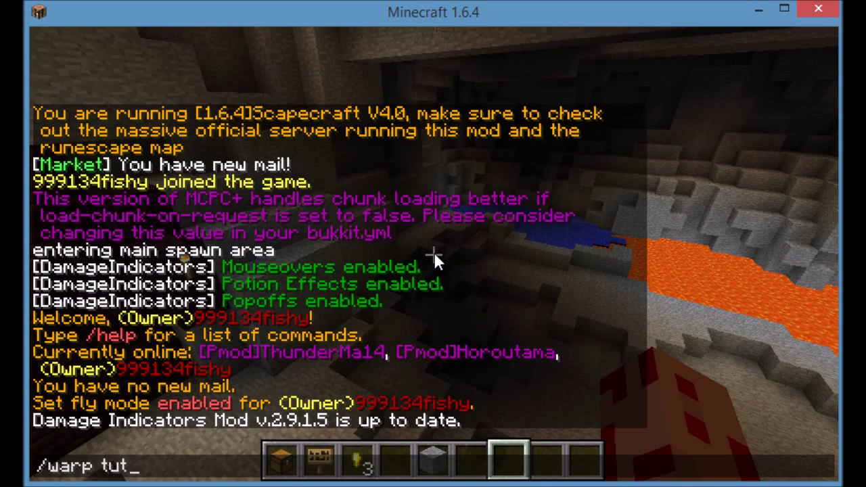
pyautogui.write('island')
pyautogui.press('Return')
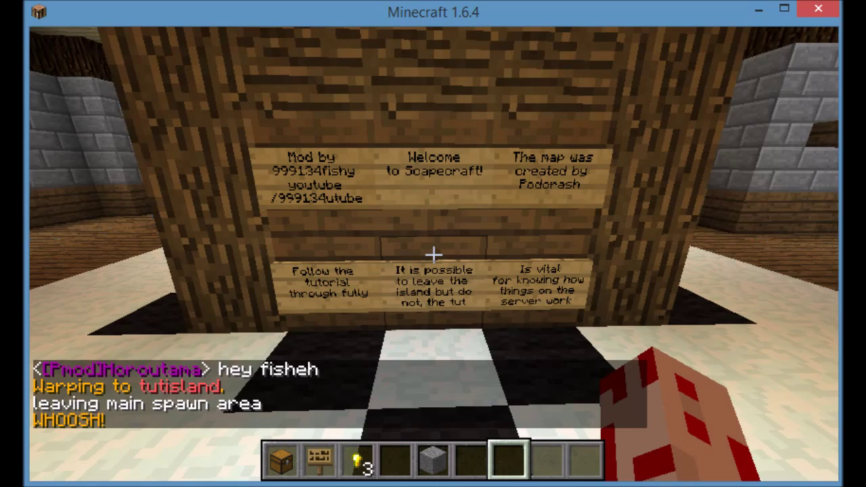
# - Switch the game mode to survival with /gamemode survival, after discarding a mistyped command
pyautogui.press('s')
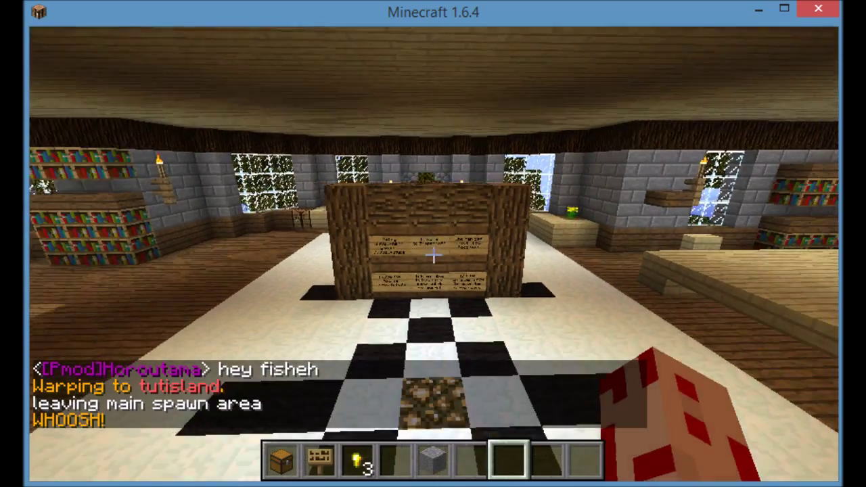
pyautogui.write('wt/')
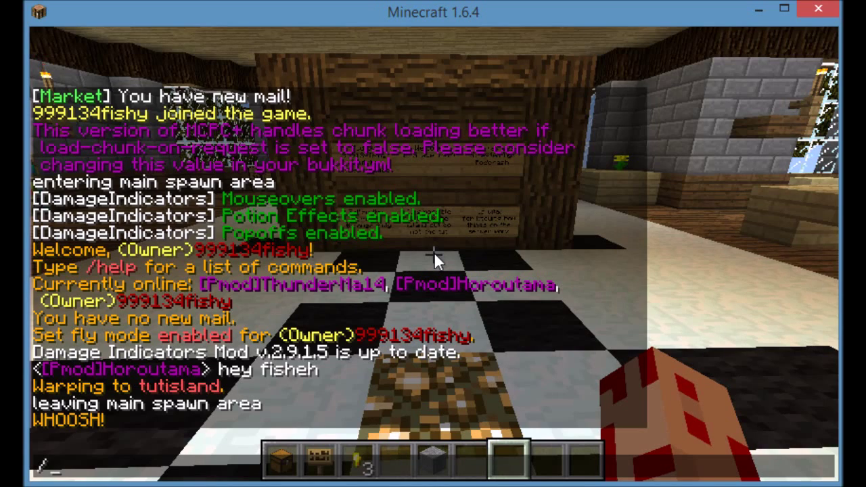
pyautogui.write('cle')
pyautogui.press('Escape')
pyautogui.write('/')
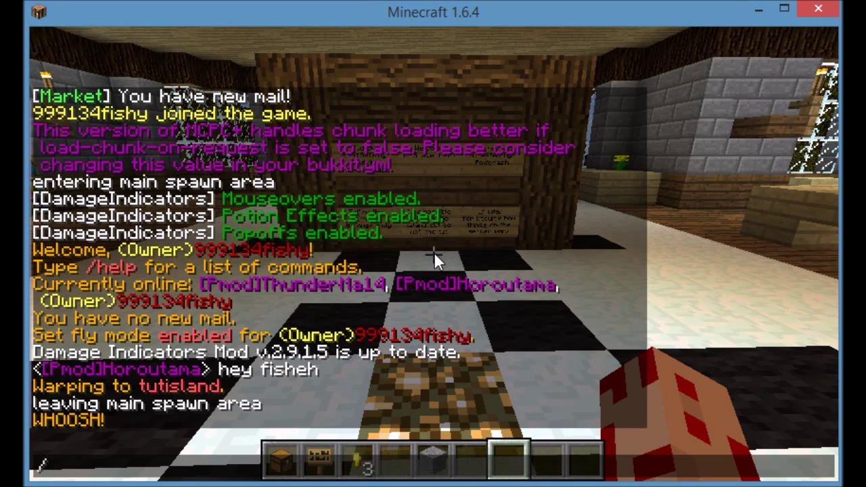
pyautogui.write('gamemode survival')
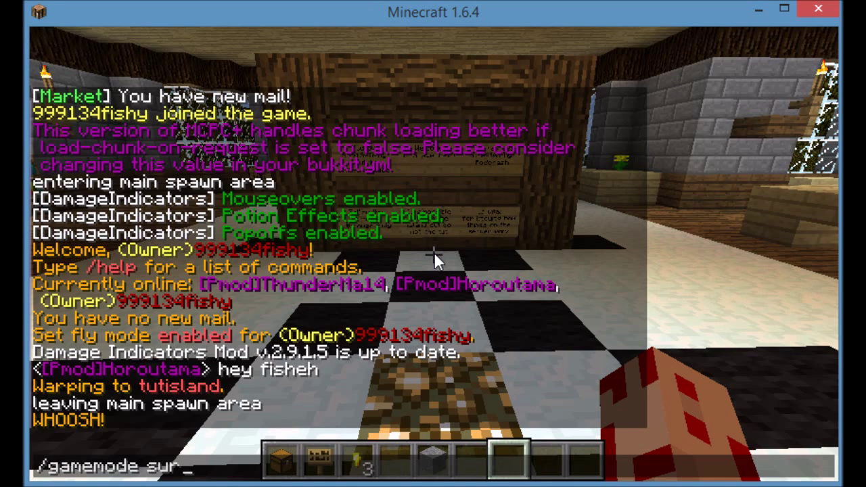
pyautogui.press('Escape')
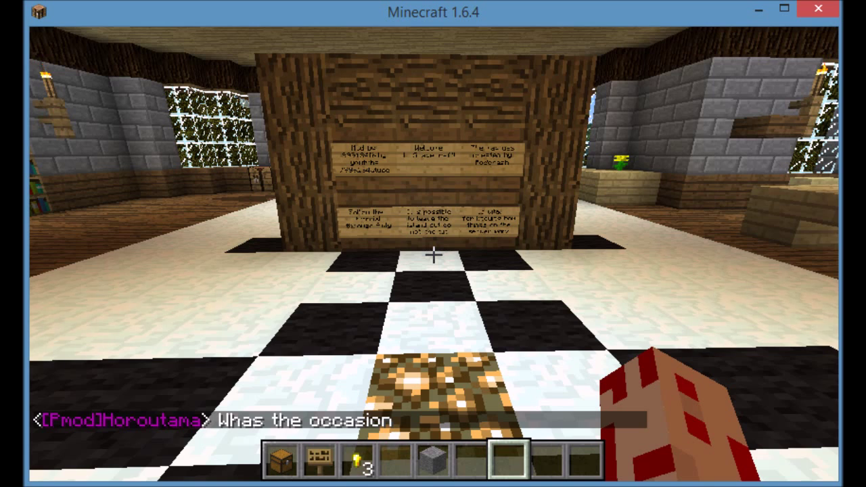
# - Hide and restore the HUD with F1, then walk up to the sign wall
pyautogui.press('F1')
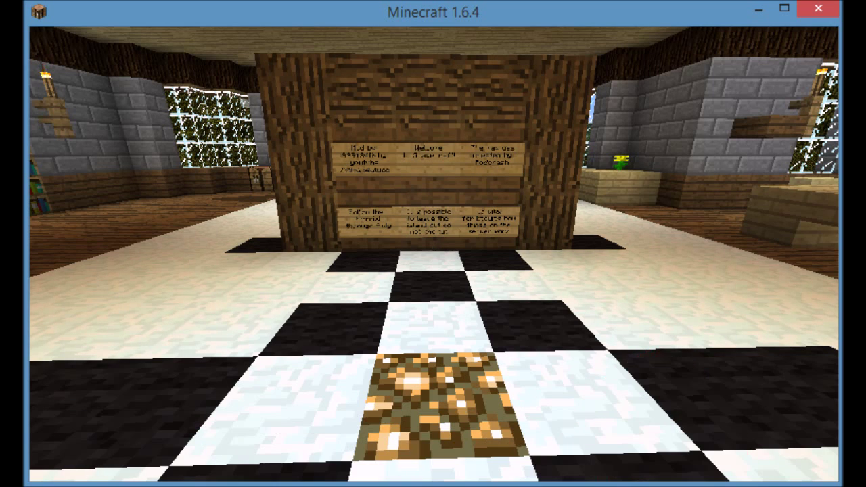
pyautogui.press('F1')
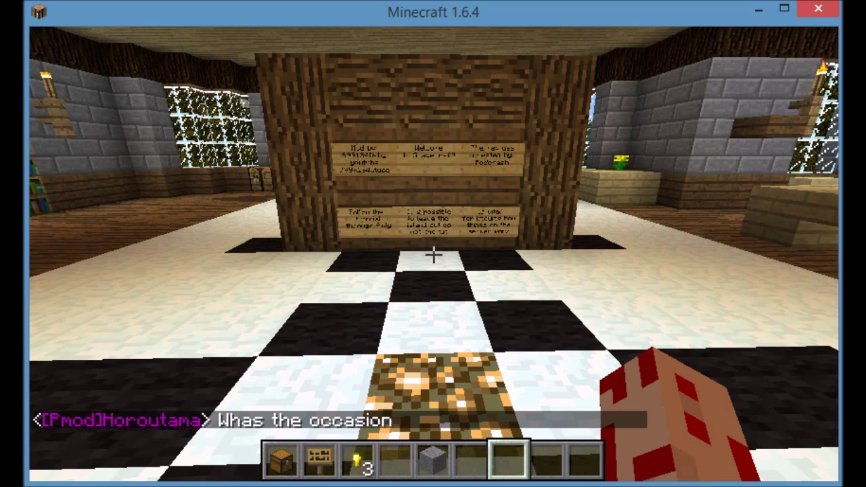
pyautogui.press('w')
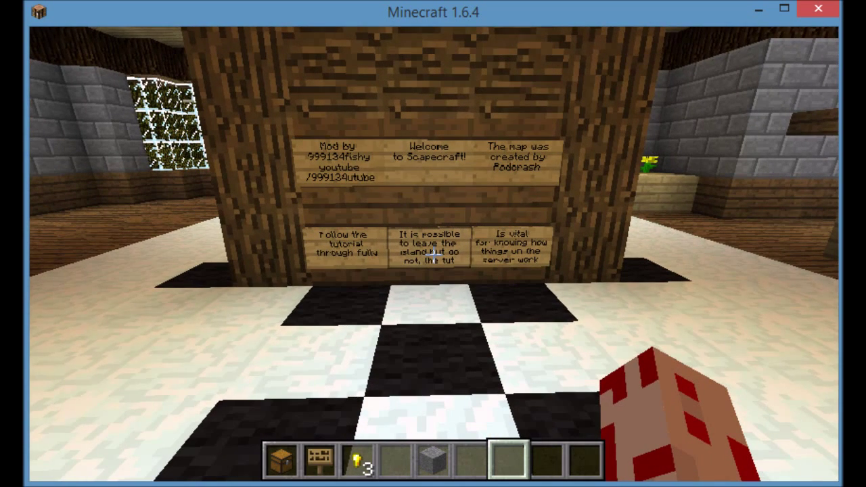
pyautogui.press('w')
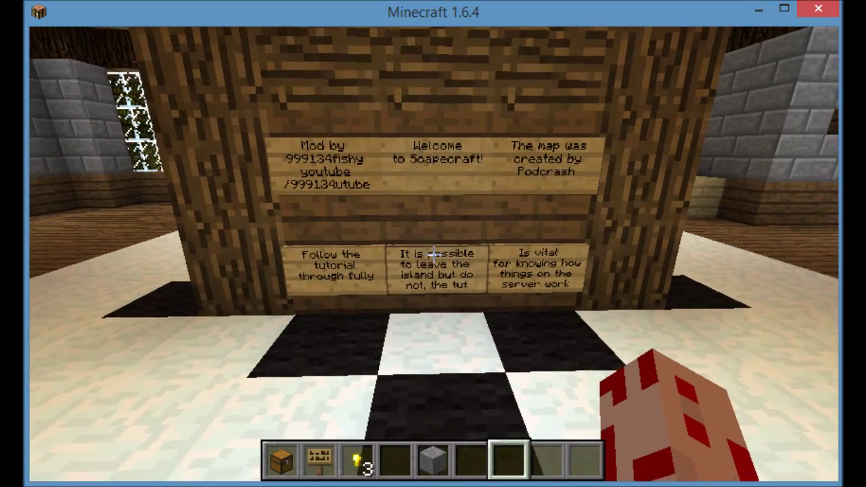
pyautogui.press('a')
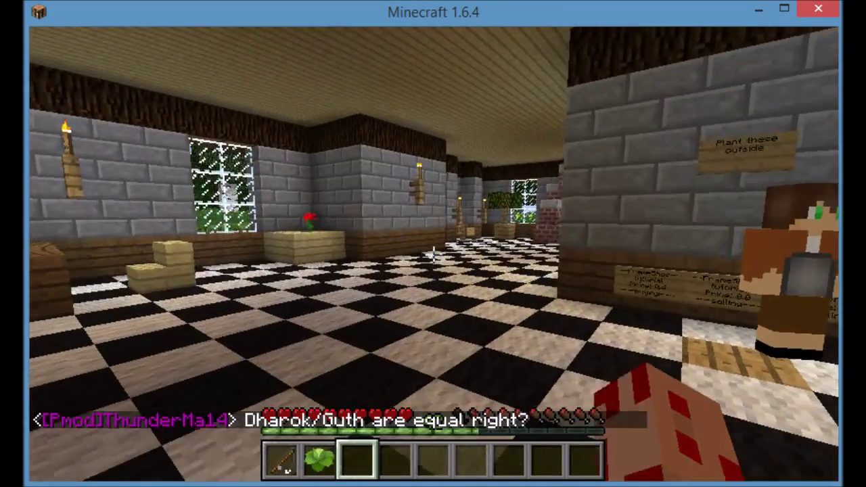
# - Walk to the fenced turnstile gate, use it (0.50 Dollar), then step back into the room
pyautogui.press('w')
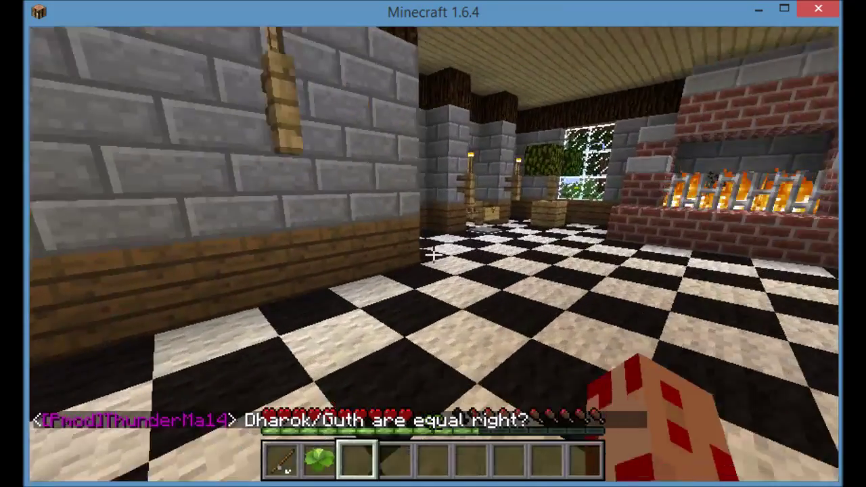
pyautogui.press('w')
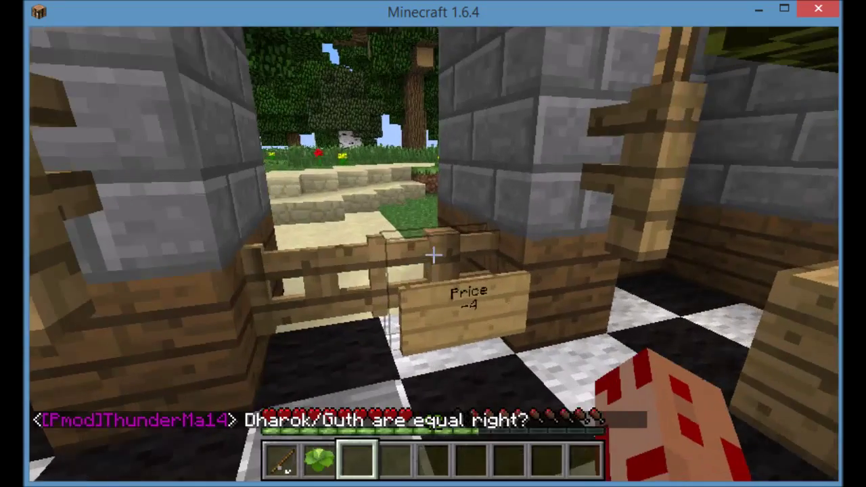
pyautogui.rightClick(433, 254)
pyautogui.press('w')
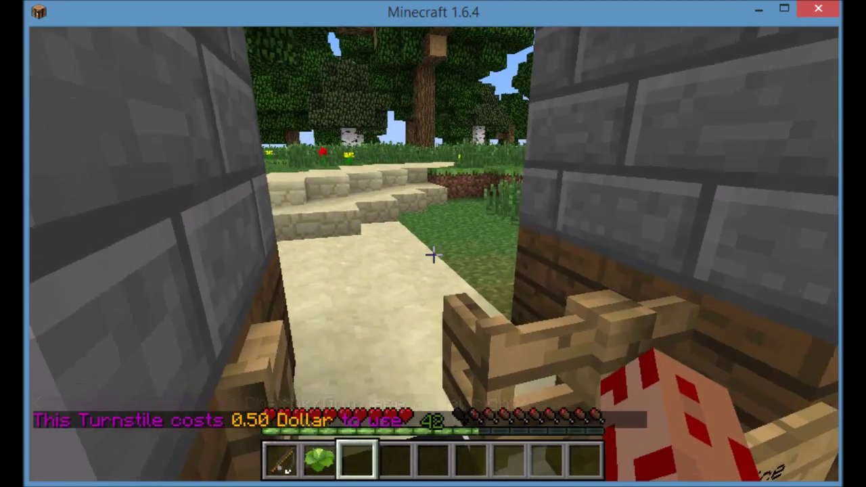
pyautogui.press('s')
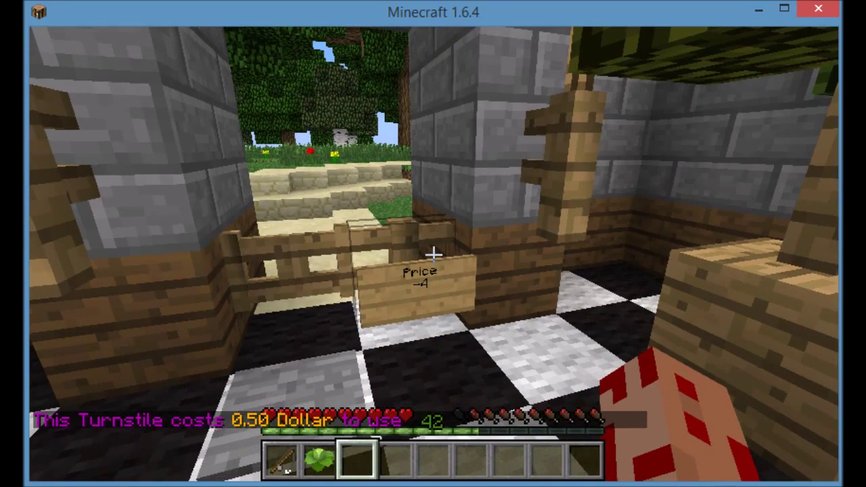